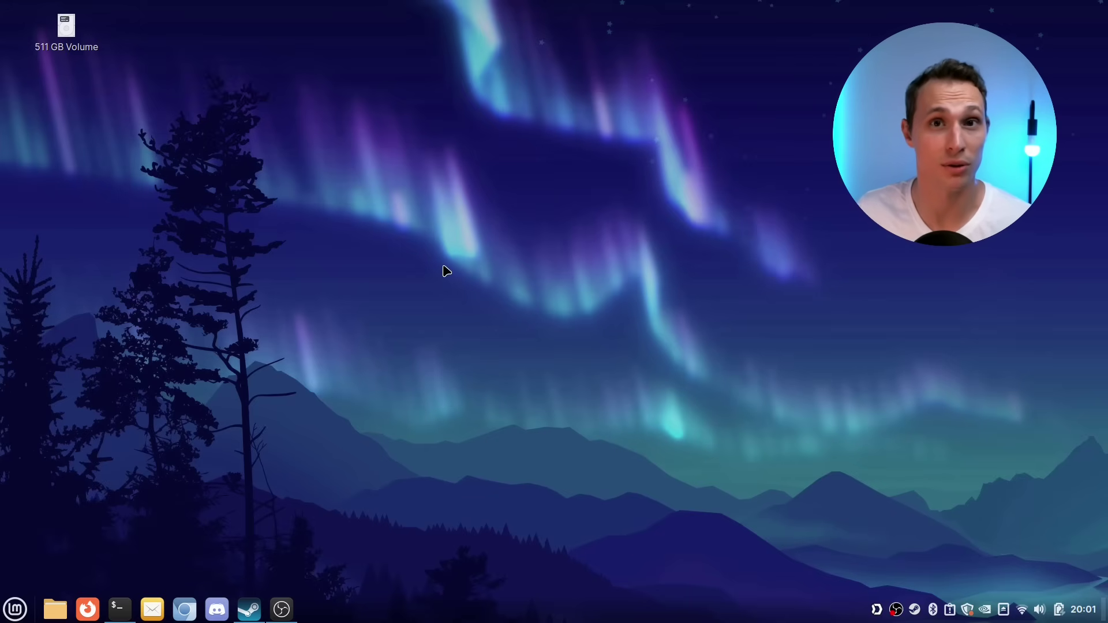
# - Open the Mint application menu to show All Applications and its categories
pyautogui.click(7, 609)
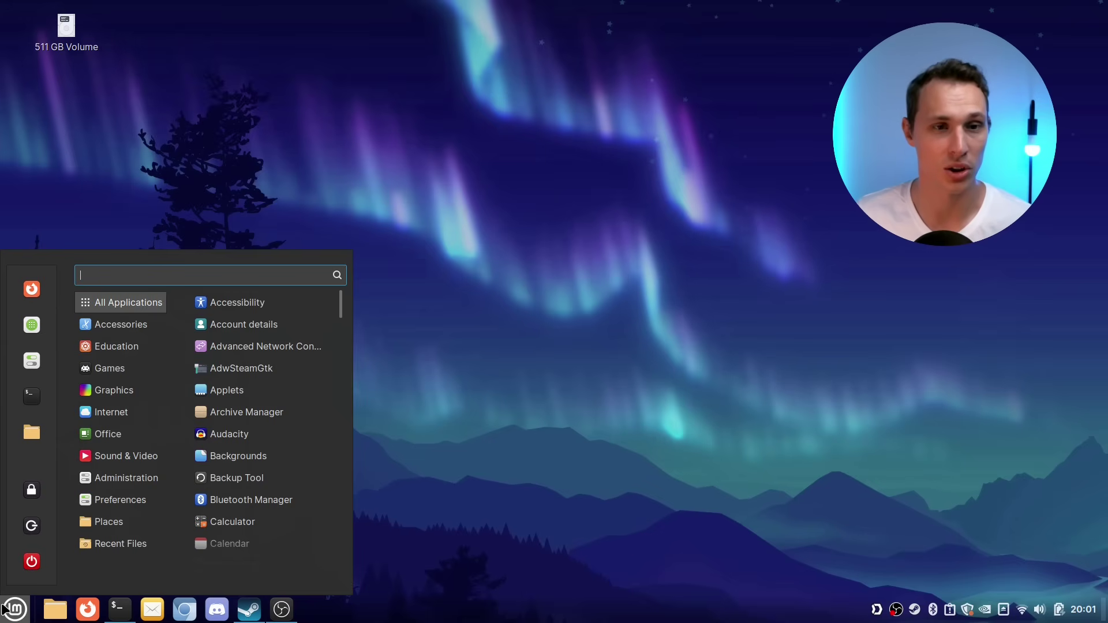
# - Bring up Steam's Library, then search the menu for 'ad' to find AdwSteamGtk
pyautogui.click(548, 457)
pyautogui.click(254, 606)
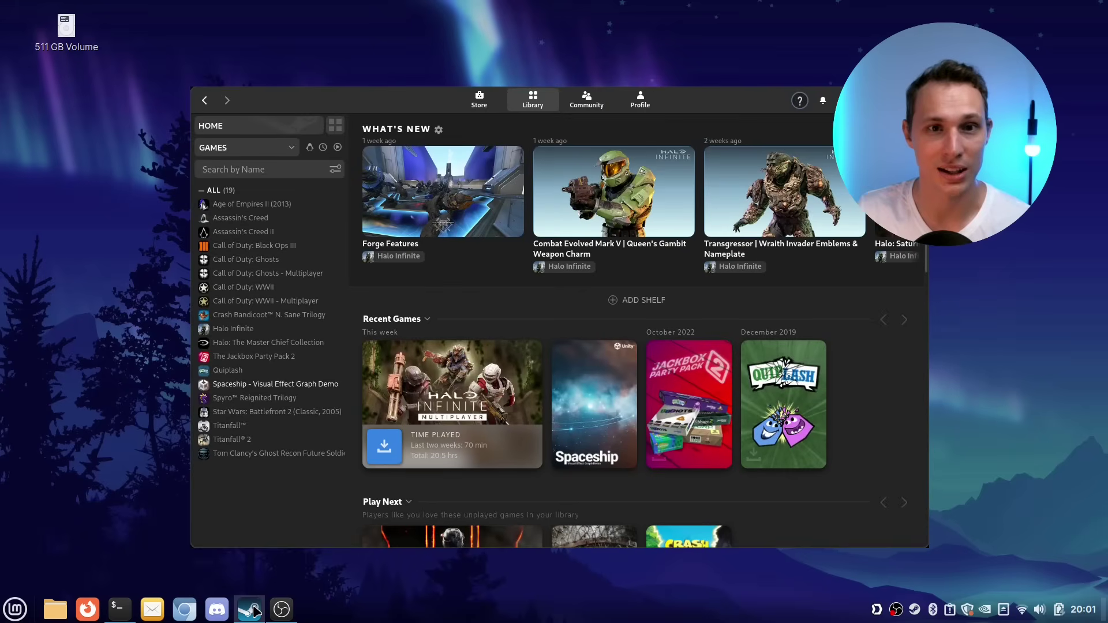
pyautogui.scroll(-1, 656, 484)
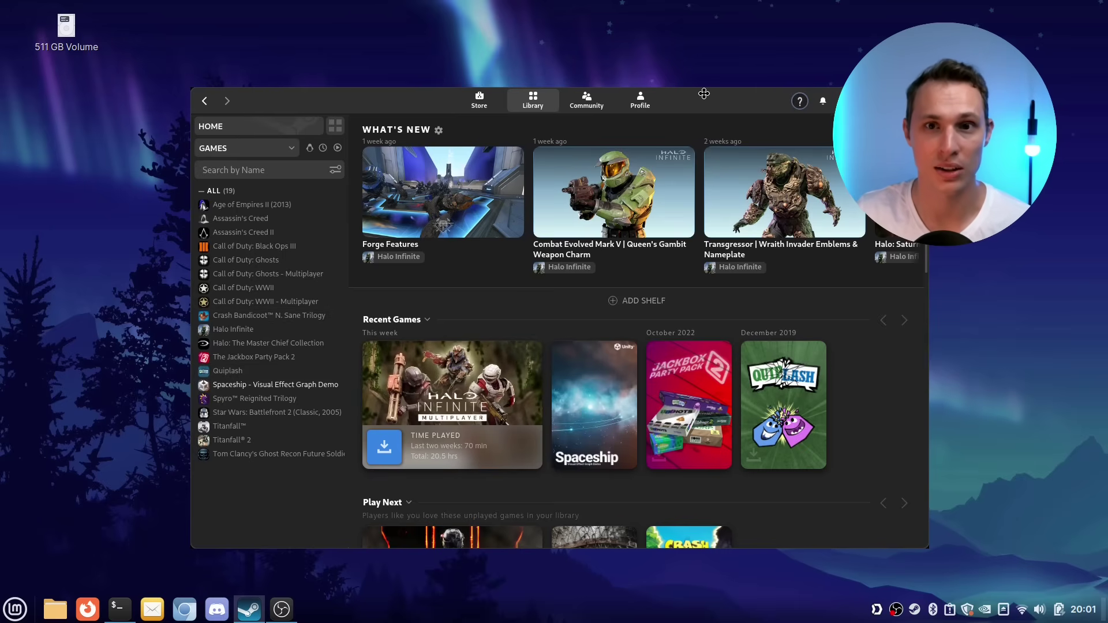
pyautogui.moveTo(702, 94); pyautogui.dragTo(597, 101)
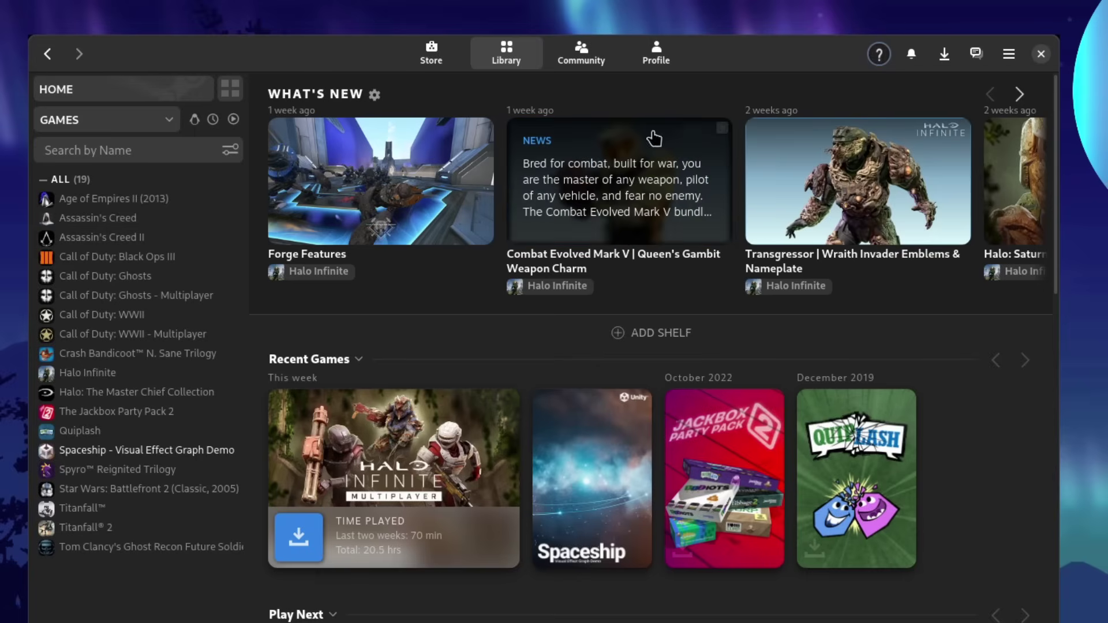
pyautogui.moveTo(713, 52); pyautogui.dragTo(785, 57)
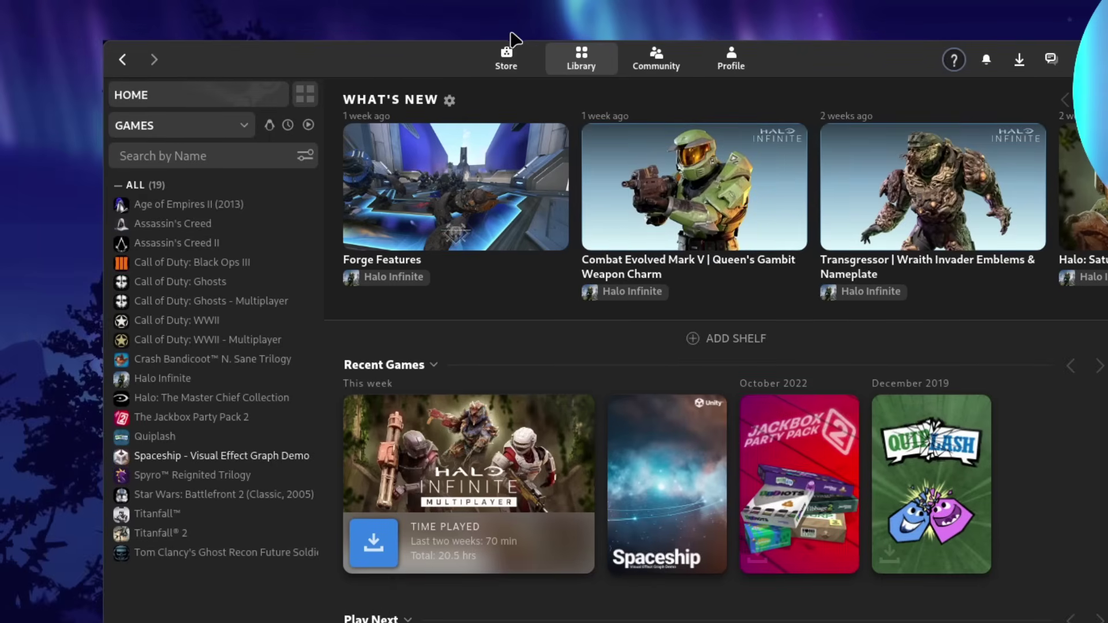
pyautogui.press('super')
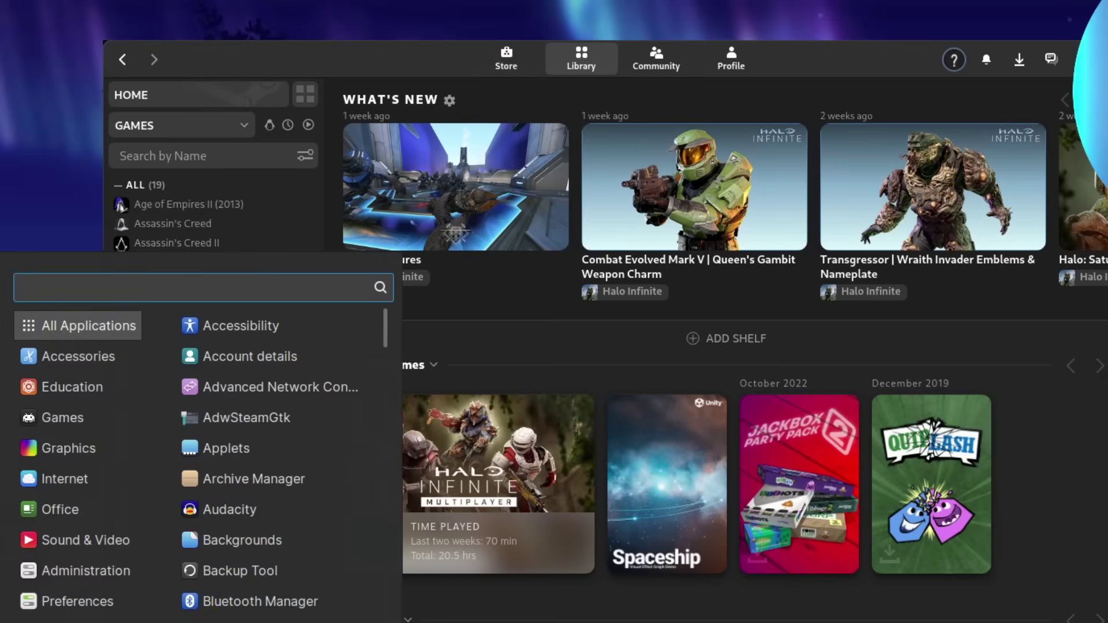
pyautogui.write('ad')
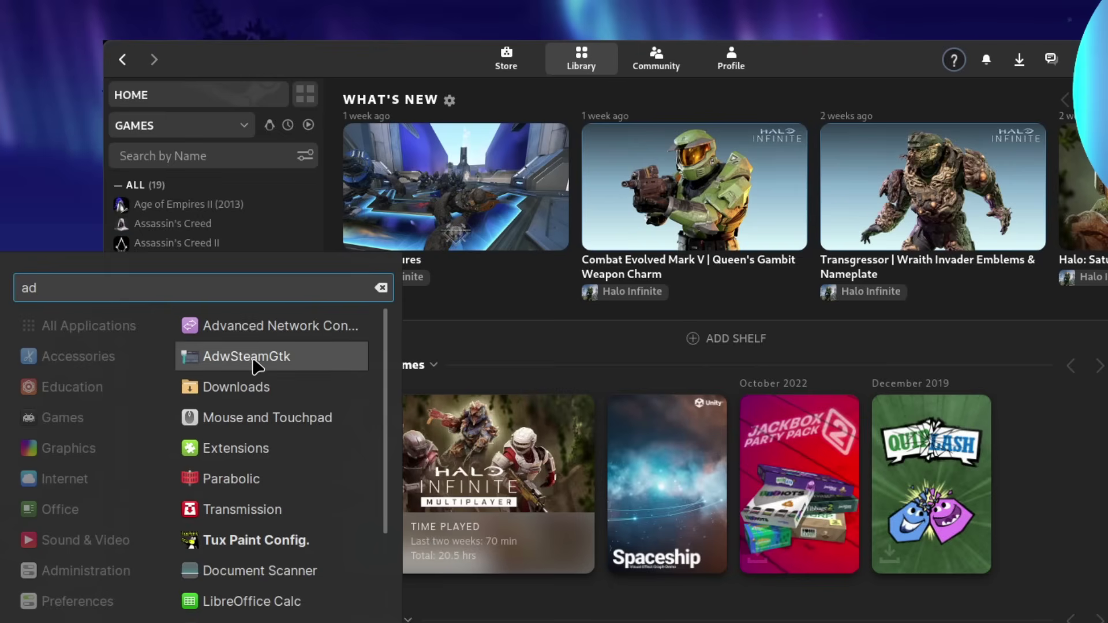
# - Launch AdwSteamGtk to look over the Adwaita Steam theme options, then close the installer
pyautogui.click(297, 362)
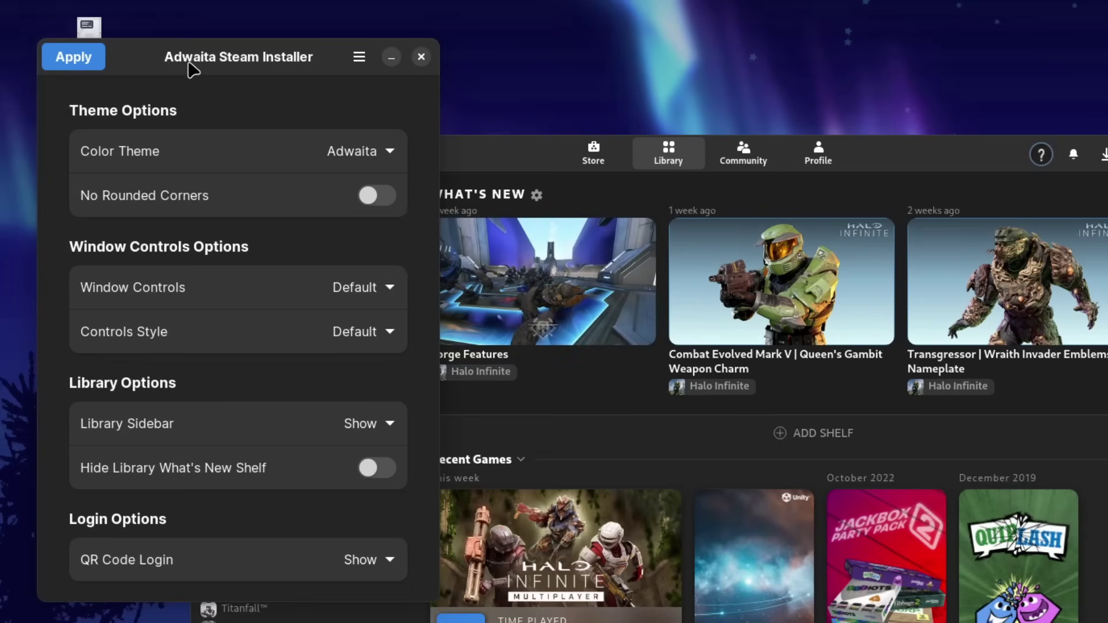
pyautogui.moveTo(192, 69); pyautogui.dragTo(191, 115)
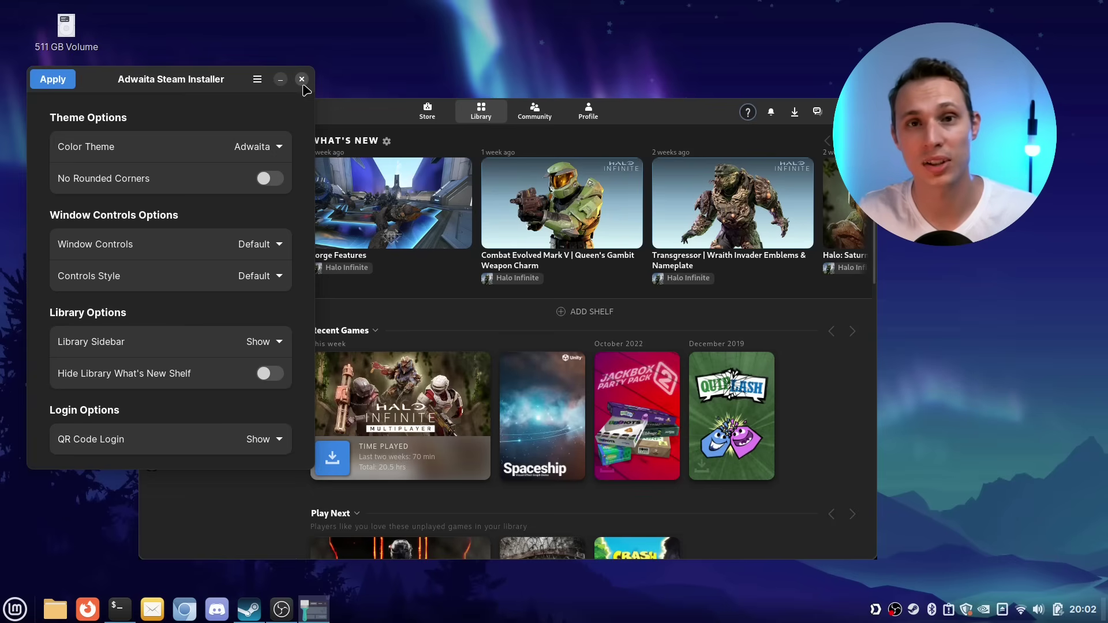
pyautogui.click(302, 83)
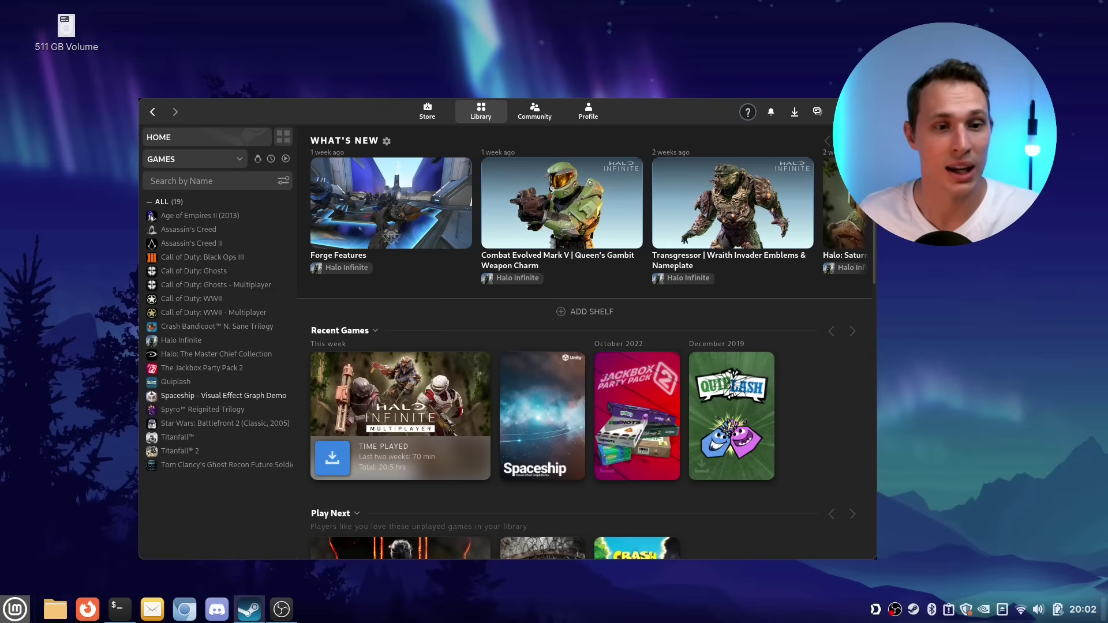
# - Launch Lutris from Games, showing the Spaceship - Visual Effect Graph Demo in its library
pyautogui.click(15, 609)
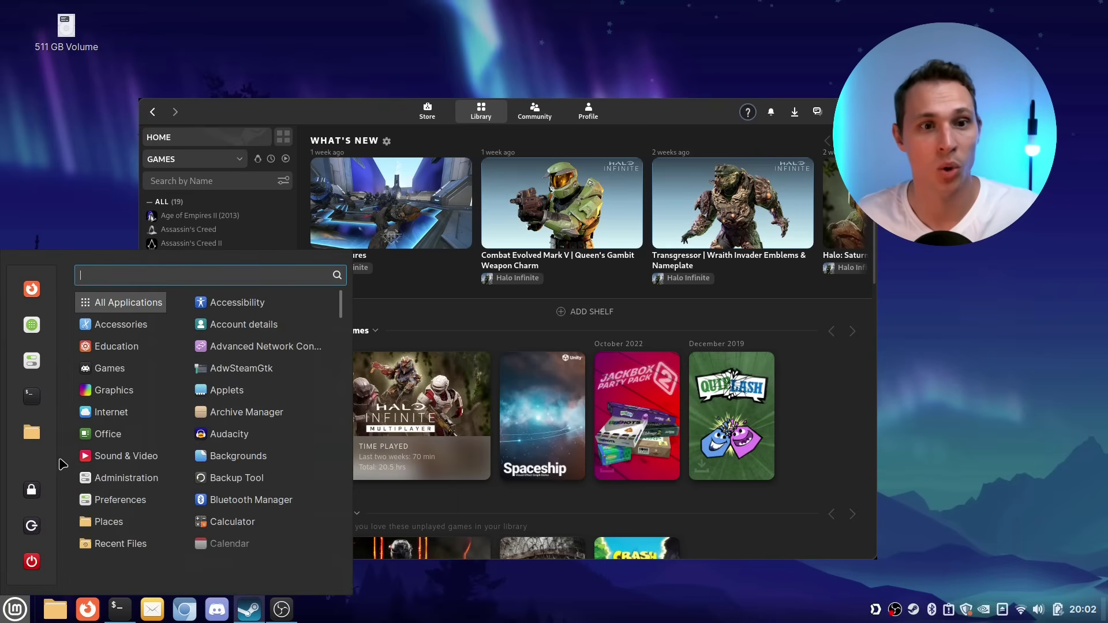
pyautogui.moveTo(128, 376)
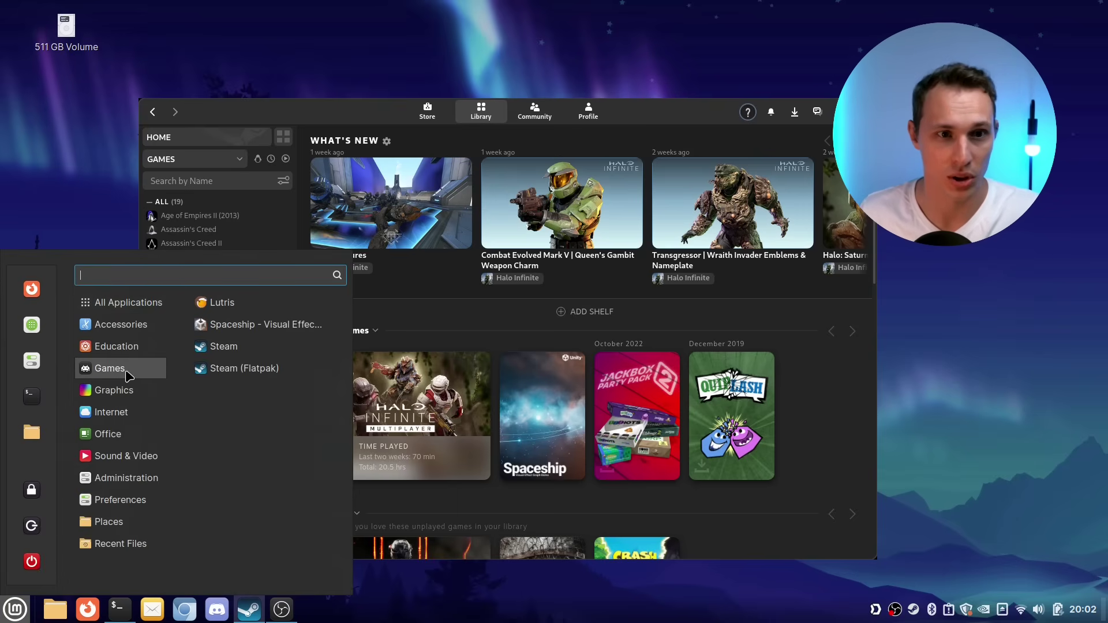
pyautogui.click(256, 301)
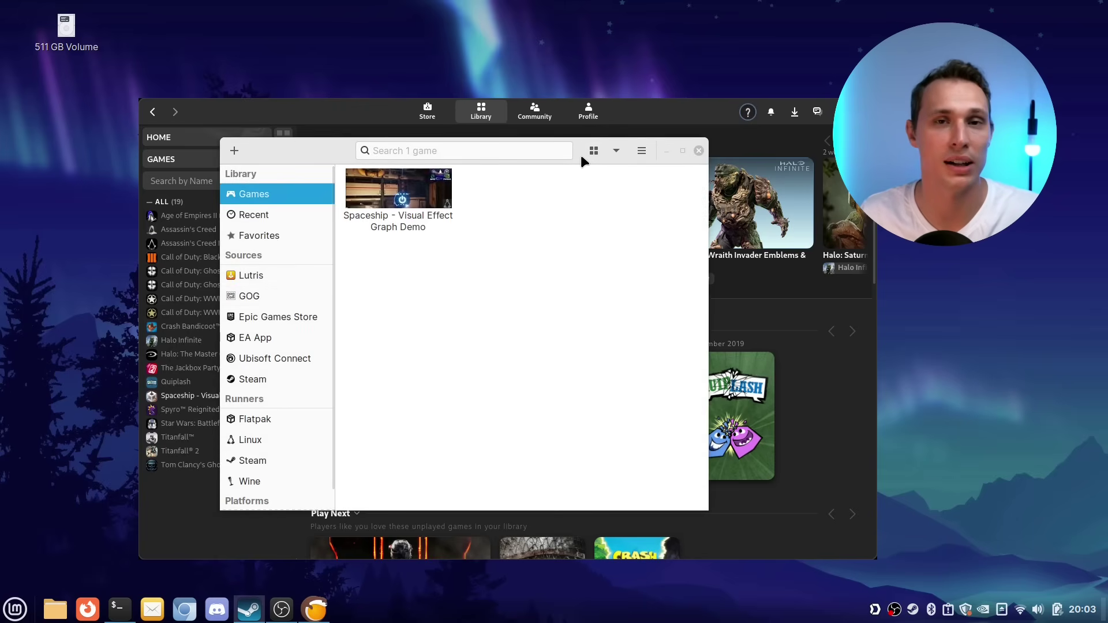
pyautogui.moveTo(581, 154); pyautogui.dragTo(670, 65)
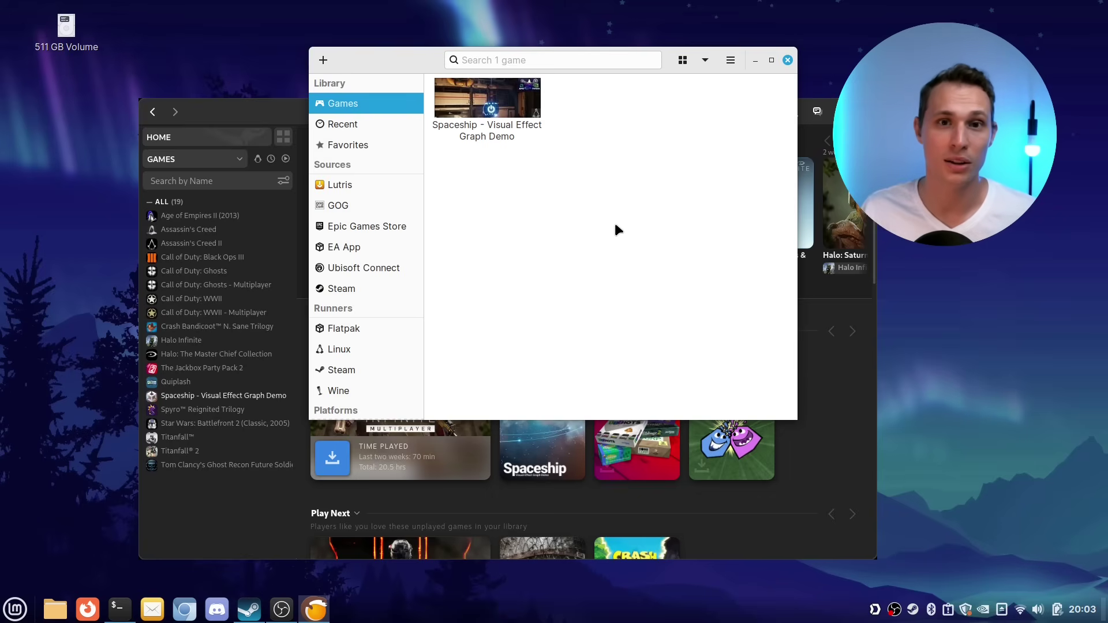
pyautogui.click(4, 612)
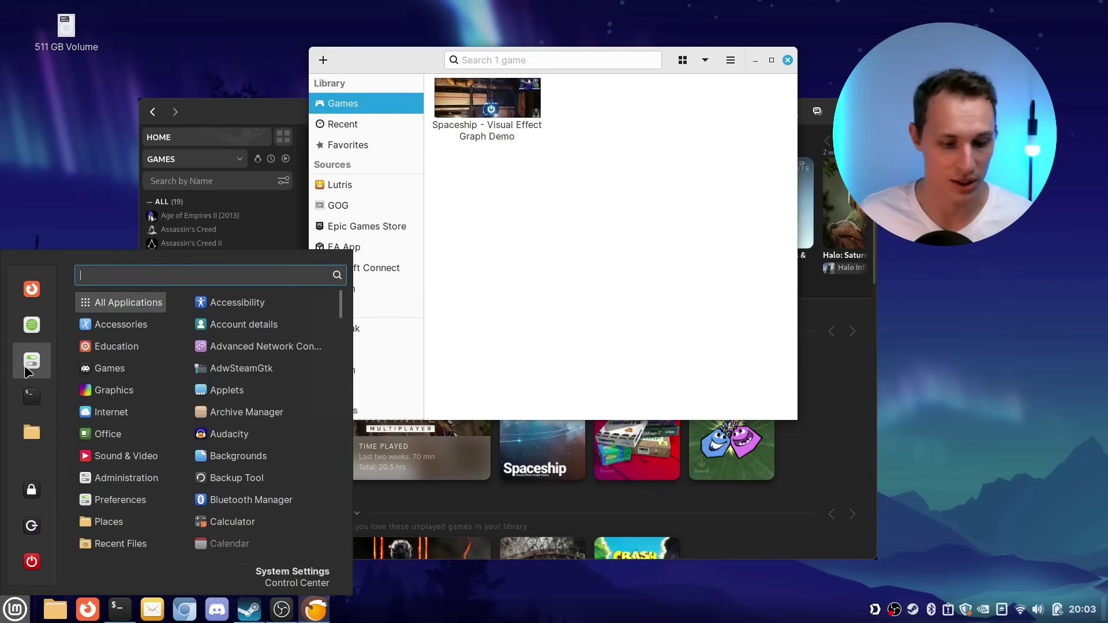
# - Check the active kernel 6.2.0-36 in Update Manager's Linux Kernels view, then close Update Manager
pyautogui.click(1079, 545)
pyautogui.click(965, 609)
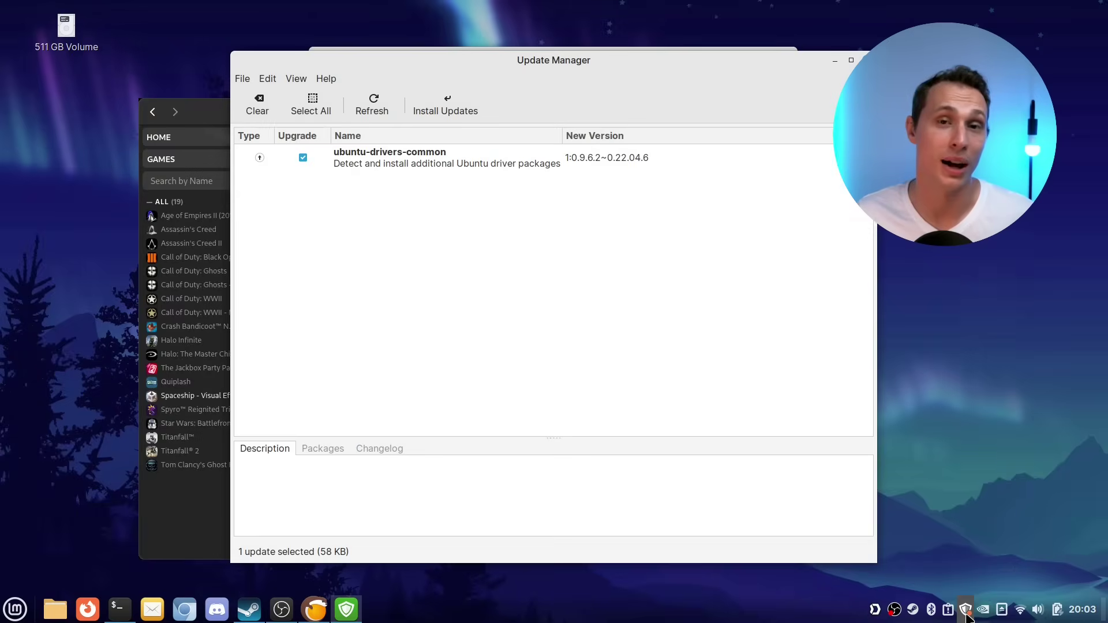
pyautogui.click(300, 79)
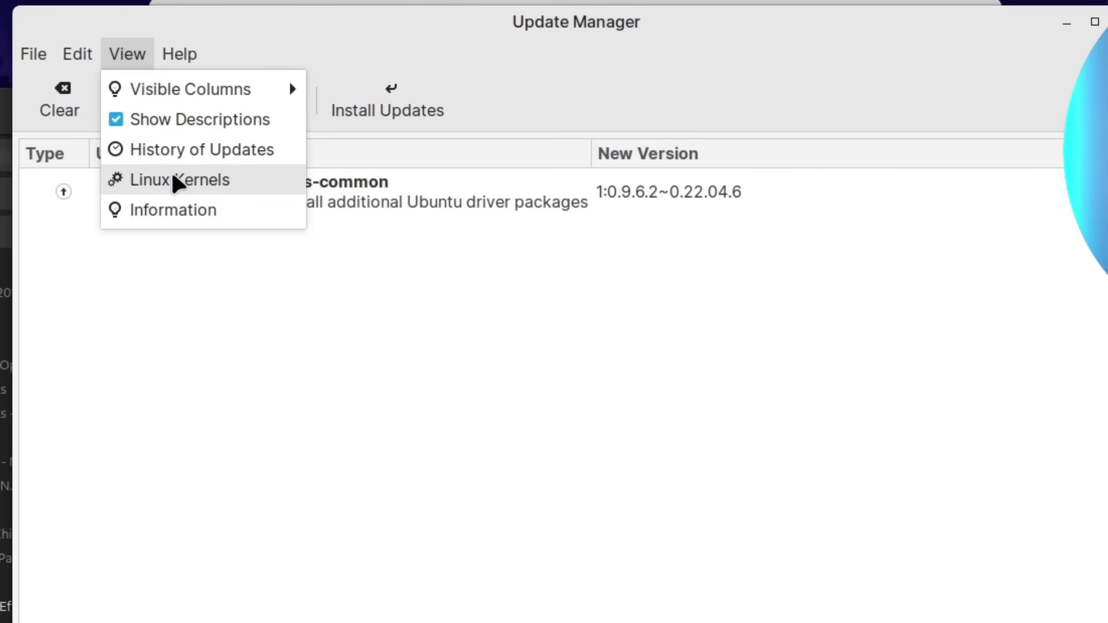
pyautogui.click(205, 179)
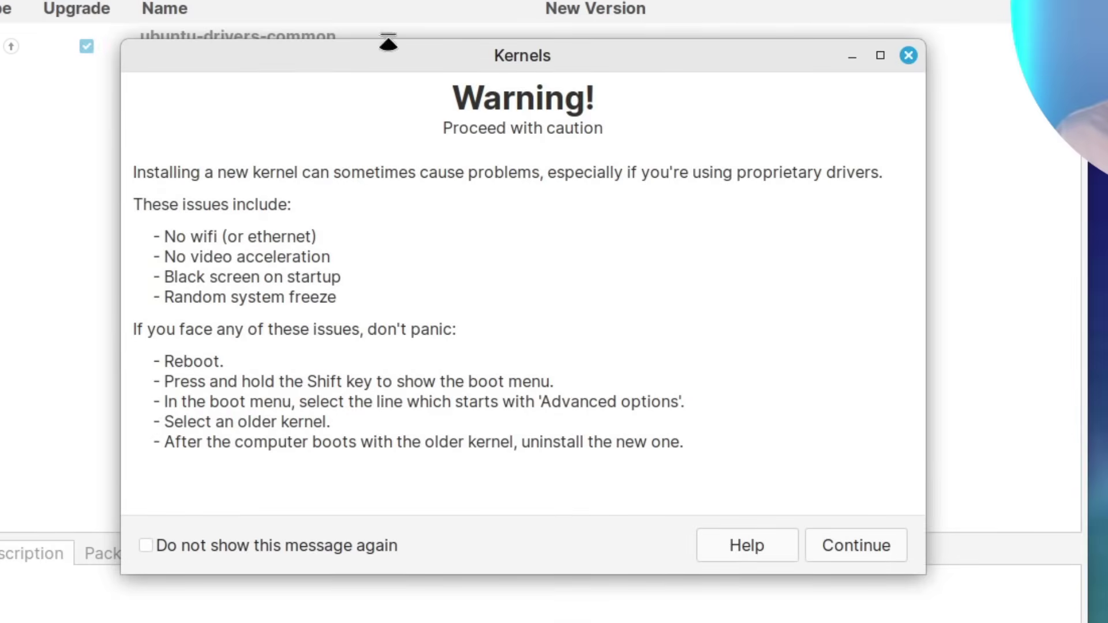
pyautogui.click(856, 548)
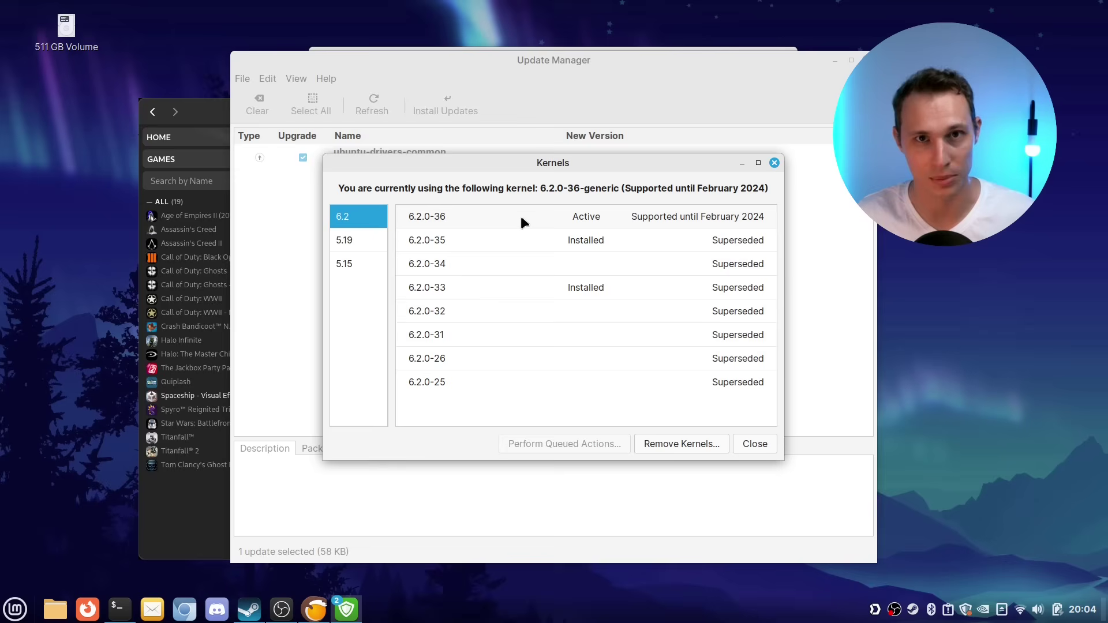
pyautogui.click(774, 163)
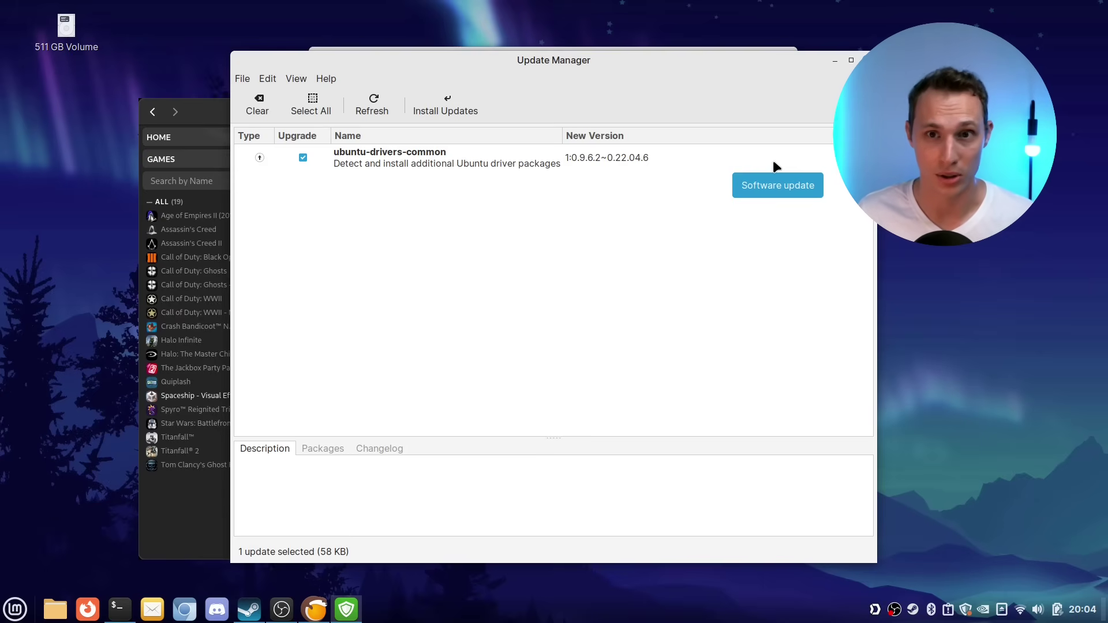
pyautogui.hotkey('alt', 'F4')
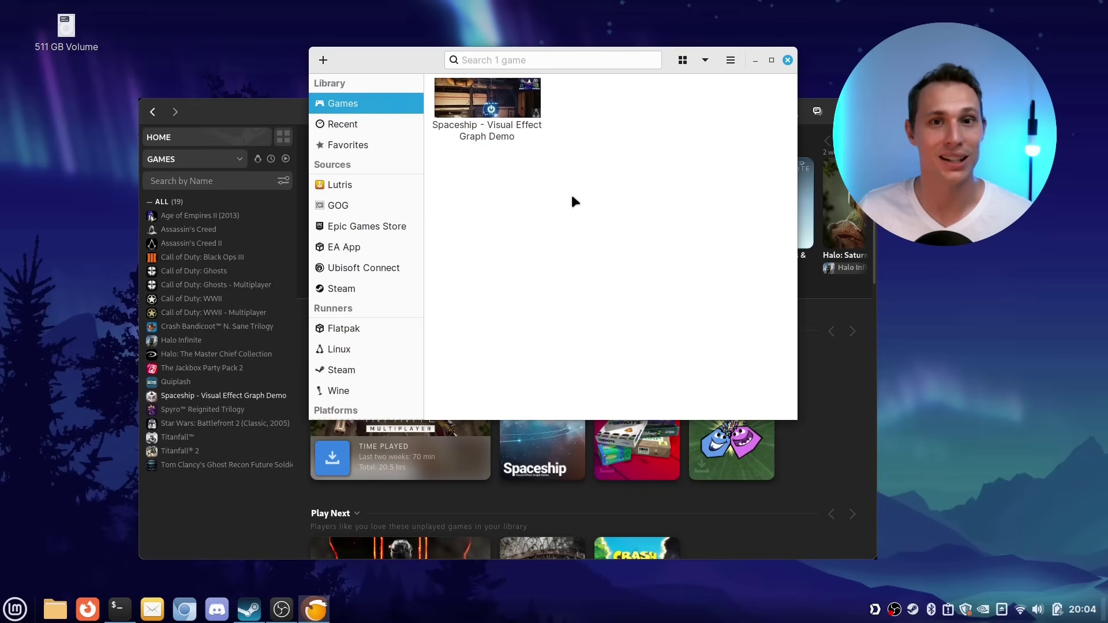
# - Open the Spaceship demo's Lutris configuration at System options, where Feral GameMode is enabled
pyautogui.moveTo(388, 57); pyautogui.dragTo(358, 64)
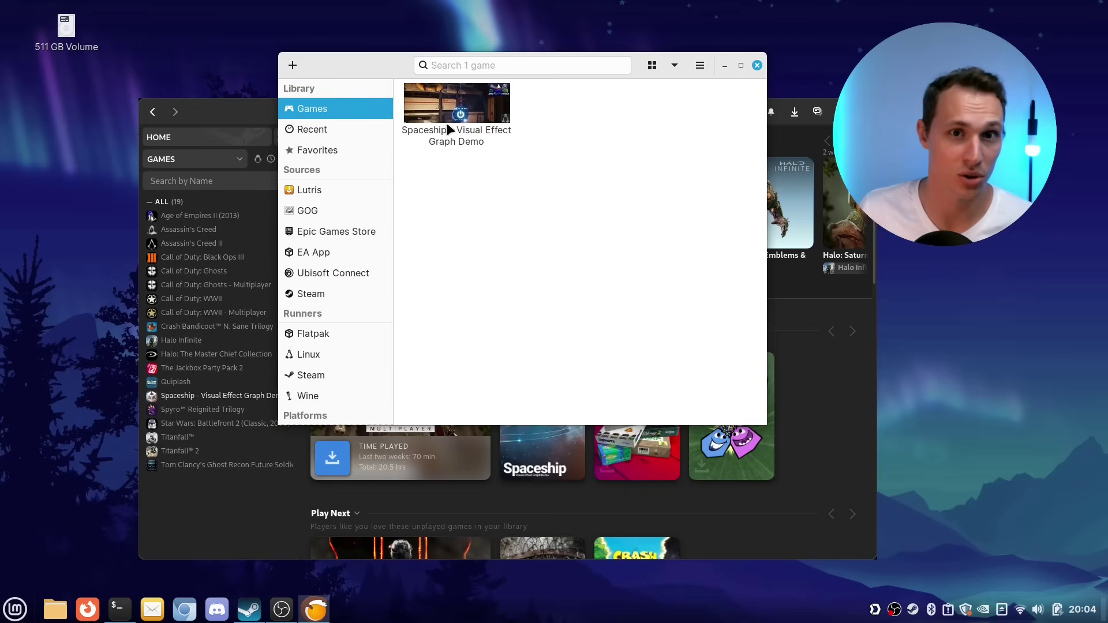
pyautogui.rightClick(444, 139)
pyautogui.click(472, 181)
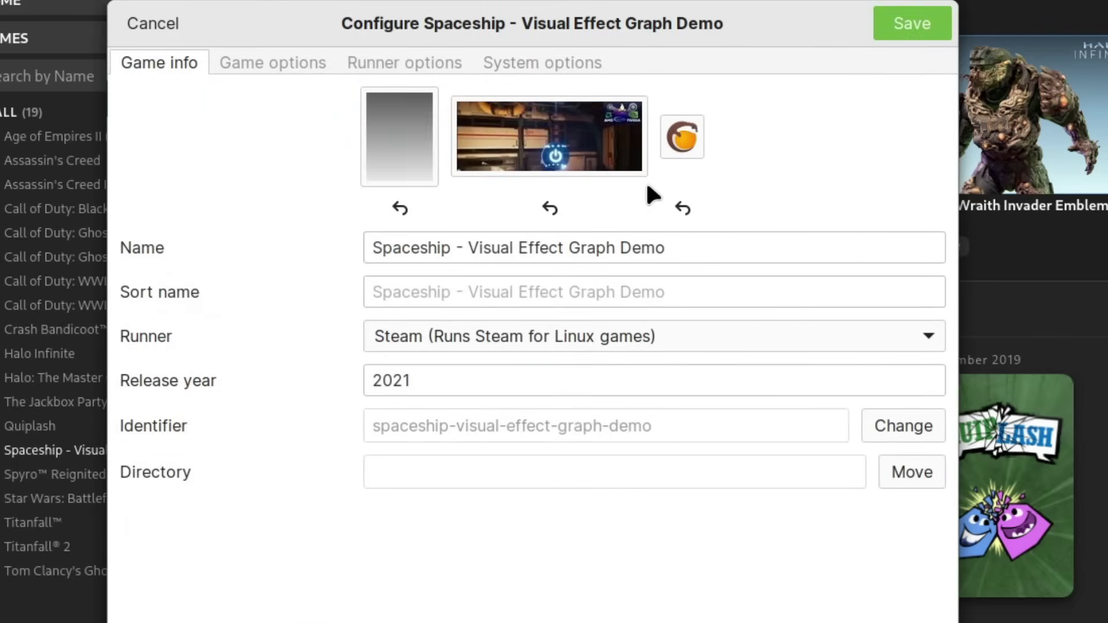
pyautogui.click(574, 62)
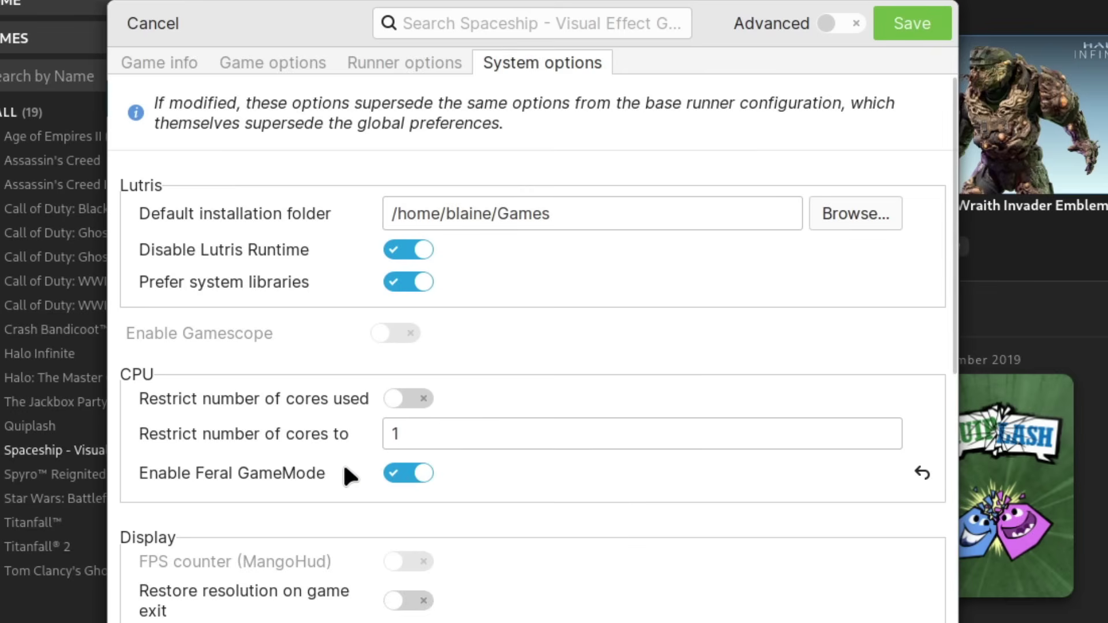
pyautogui.moveTo(344, 467)
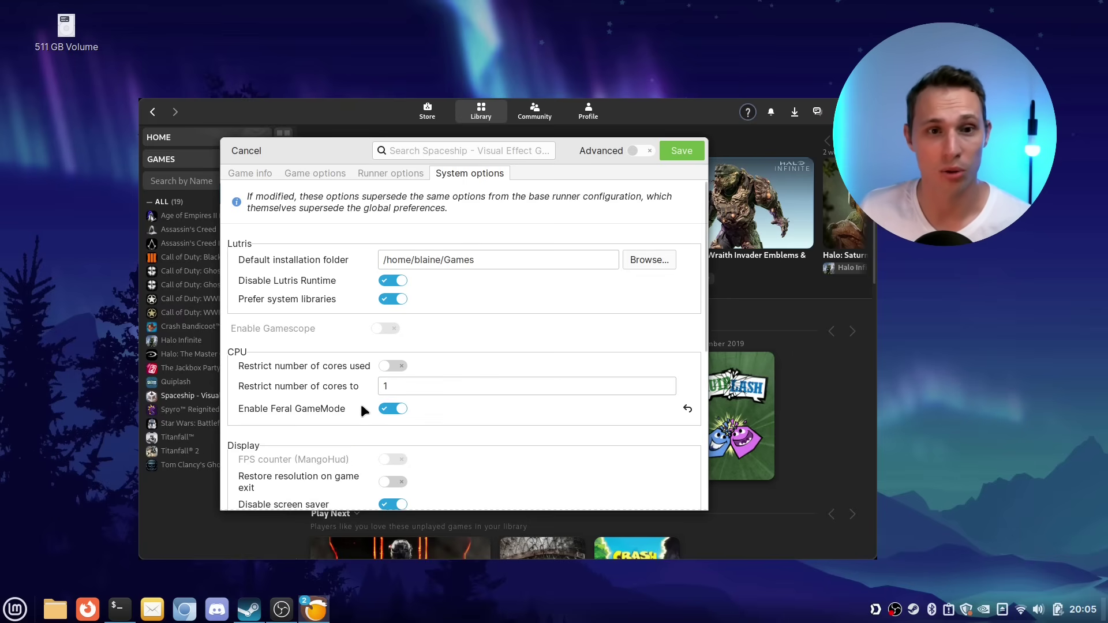
pyautogui.moveTo(314, 410)
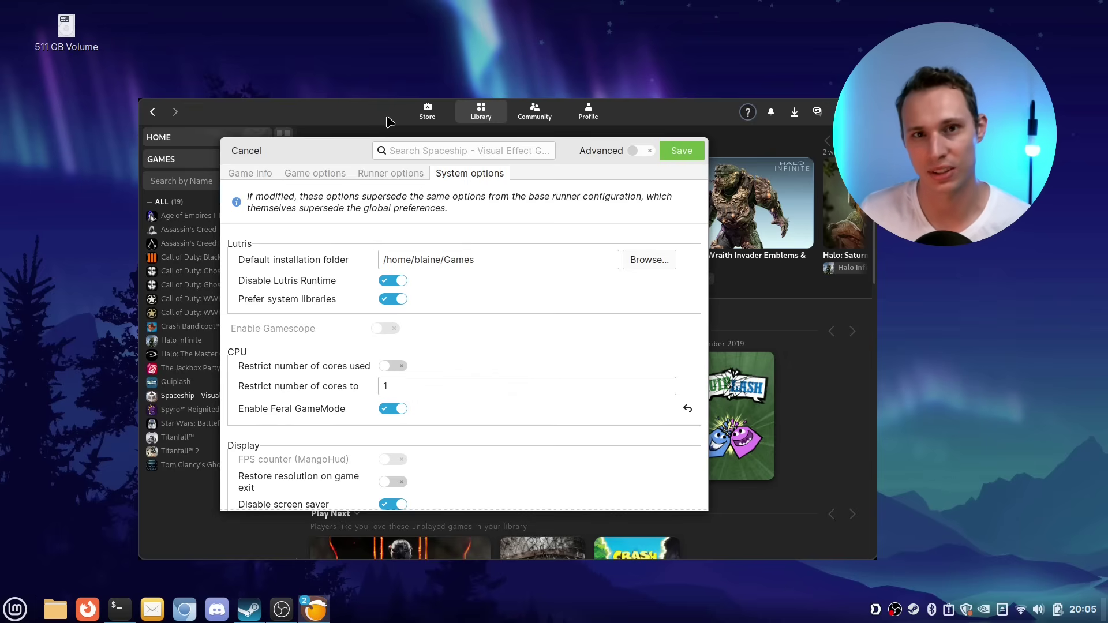
# - Show the Spaceship demo's page in Steam and open the Home folder in Files
pyautogui.click(352, 107)
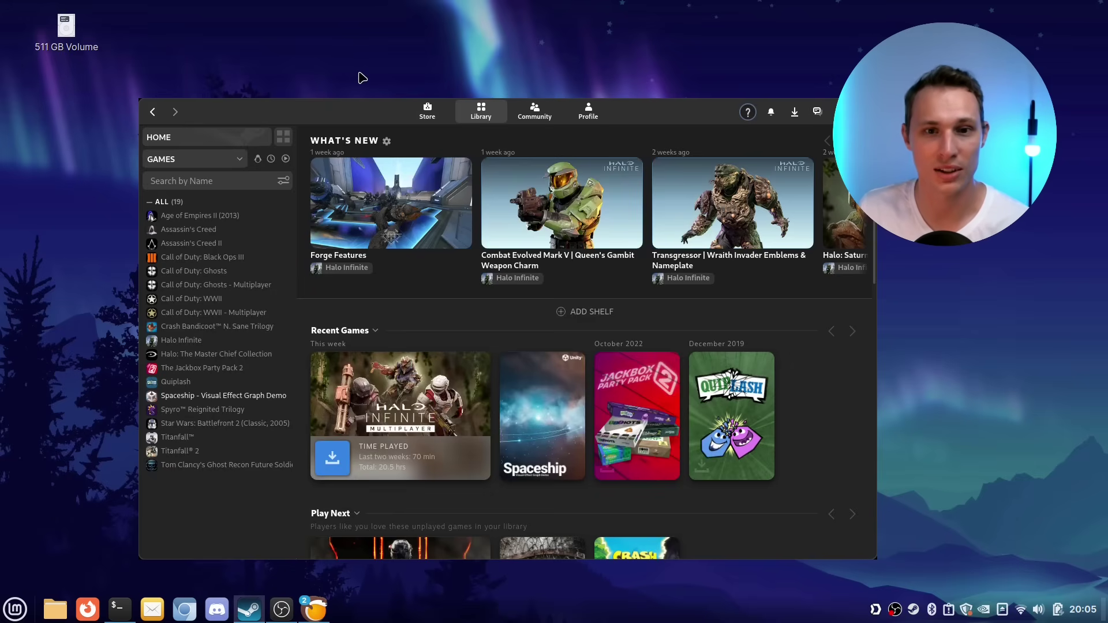
pyautogui.click(529, 410)
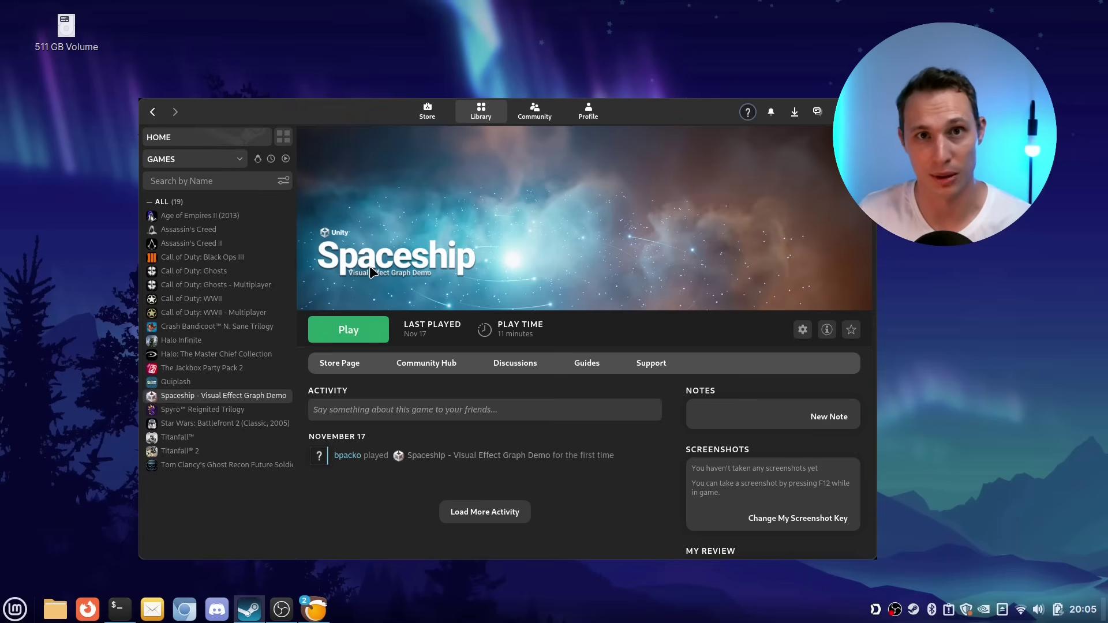
pyautogui.click(56, 609)
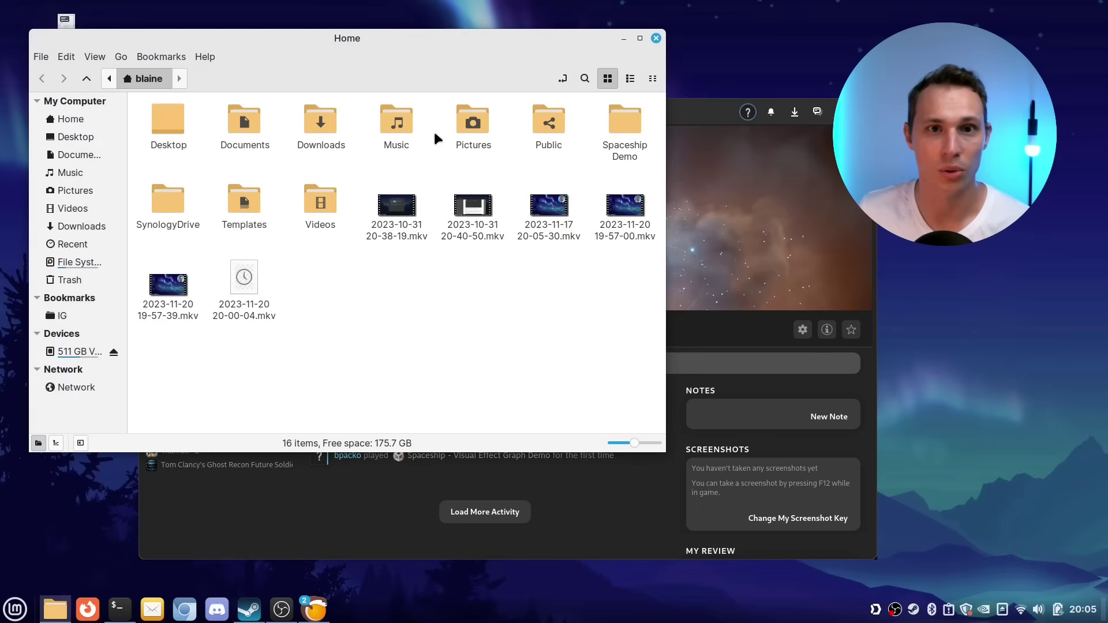
# - Open a benchmark screenshot from Pictures, showing 109.3 FPS versus 104.0 FPS averages
pyautogui.click(485, 134)
pyautogui.doubleClick(485, 134)
pyautogui.doubleClick(168, 174)
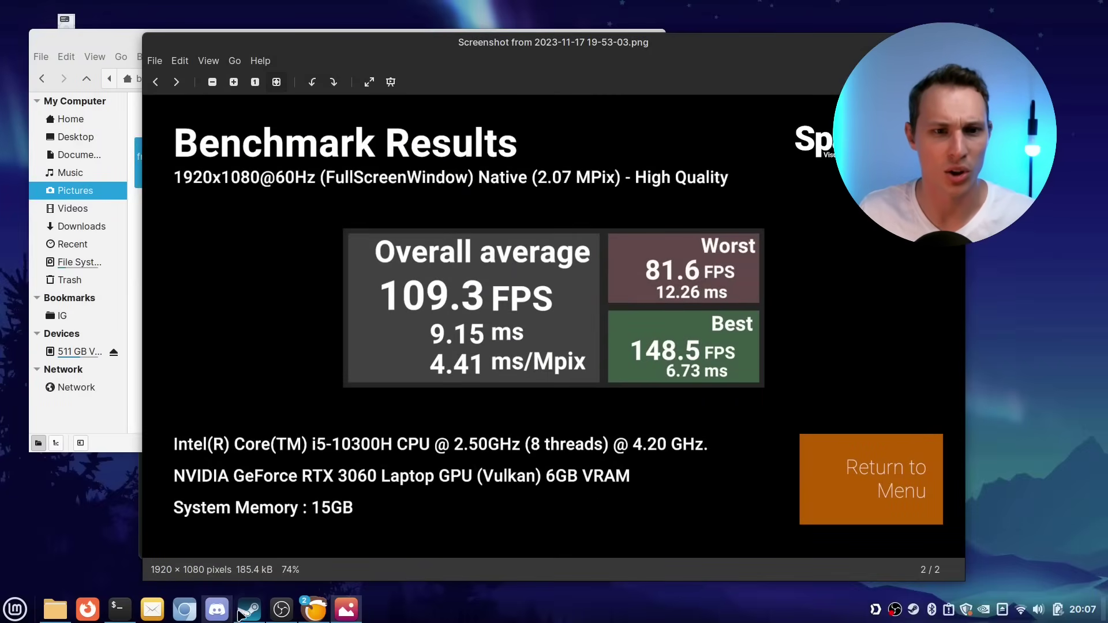
# - Show the Titanfall 2 page in Steam's Library and close the benchmark screenshot viewer
pyautogui.click(248, 616)
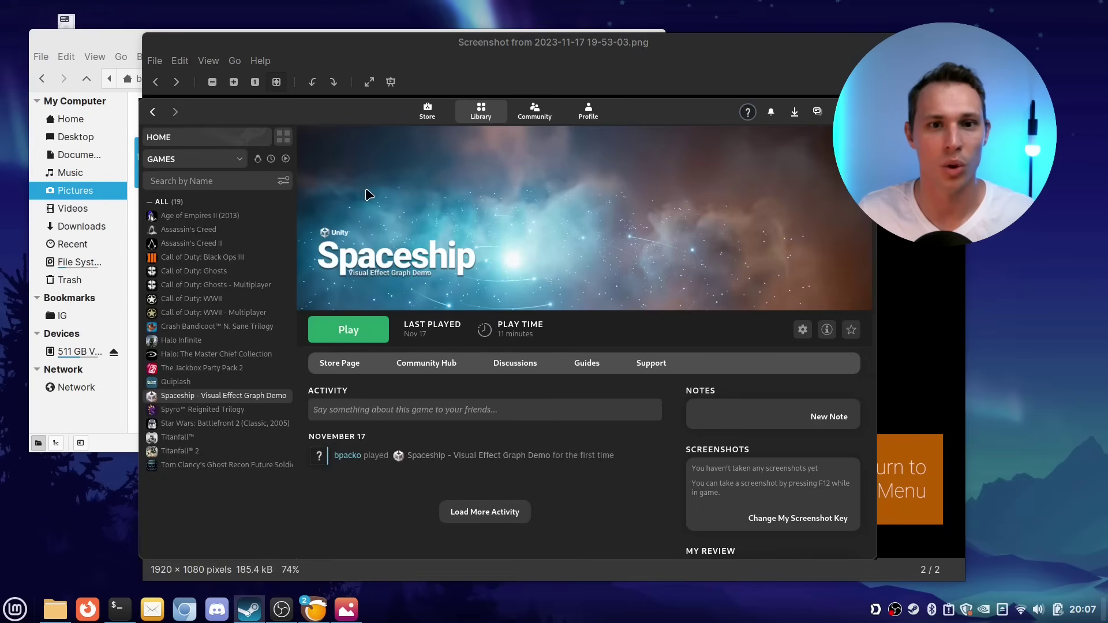
pyautogui.click(196, 452)
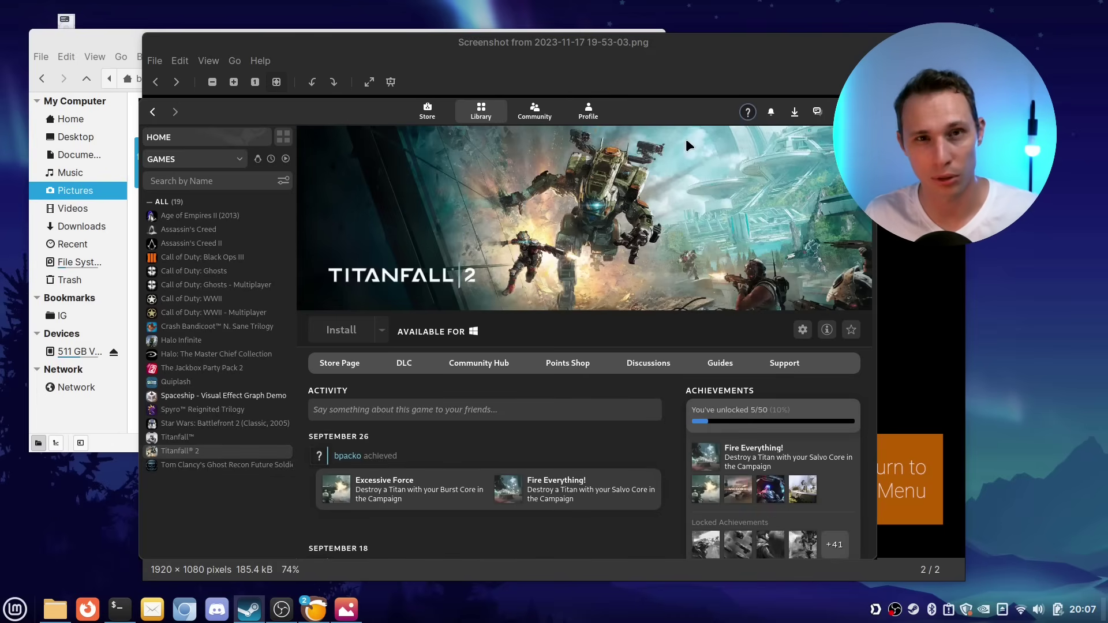
pyautogui.click(622, 59)
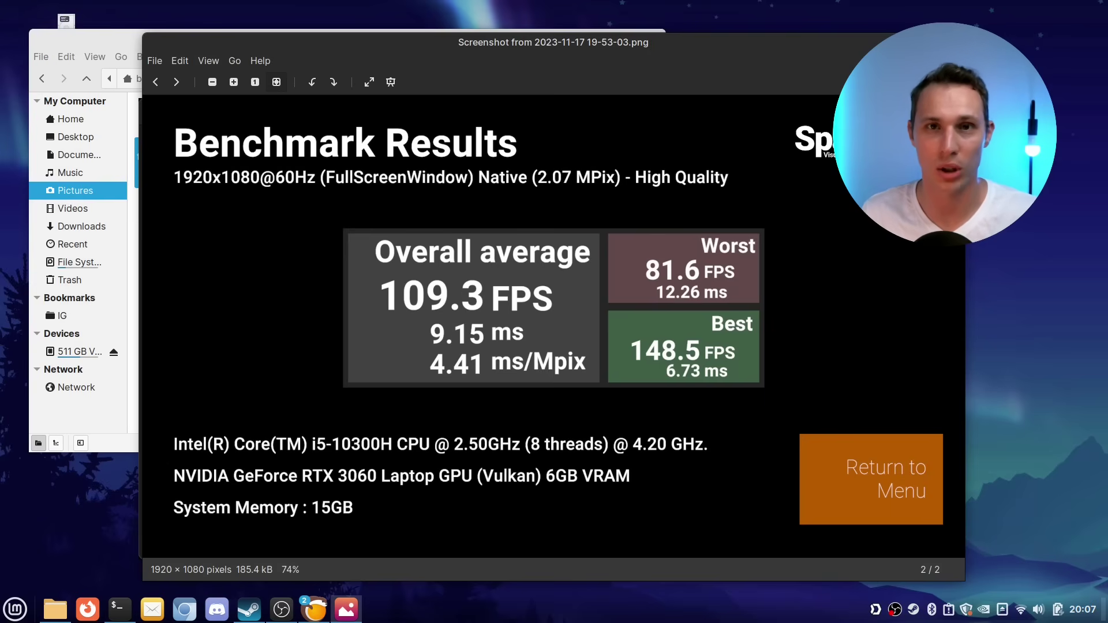
pyautogui.hotkey('ctrl', 'w')
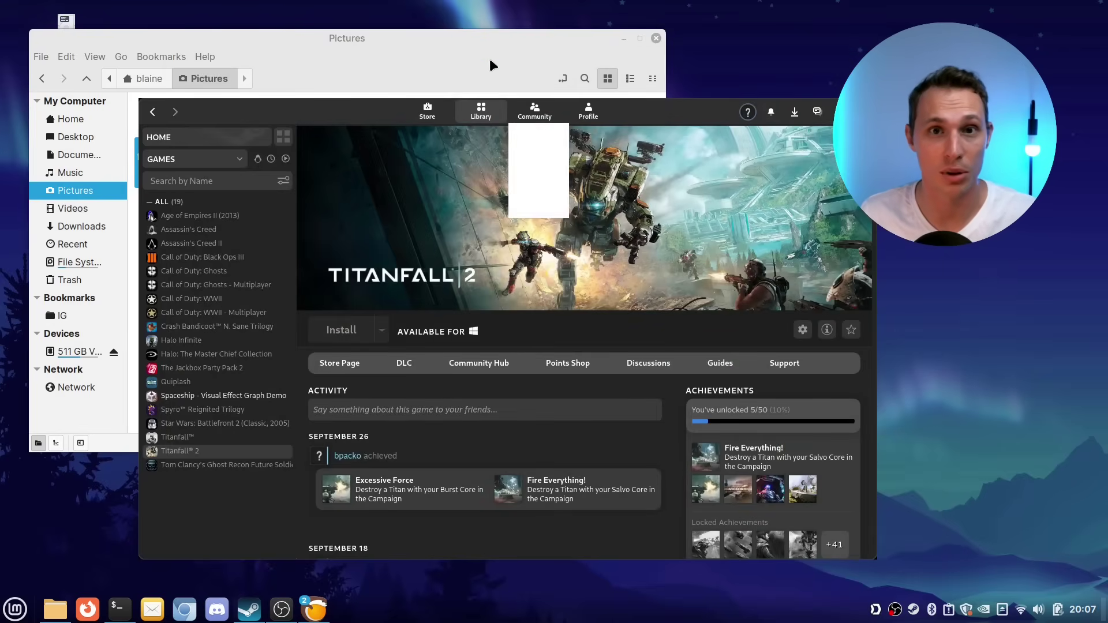
# - Close the Pictures window and launch GreenWithEnvy by searching 'gree' in the menu
pyautogui.click(465, 37)
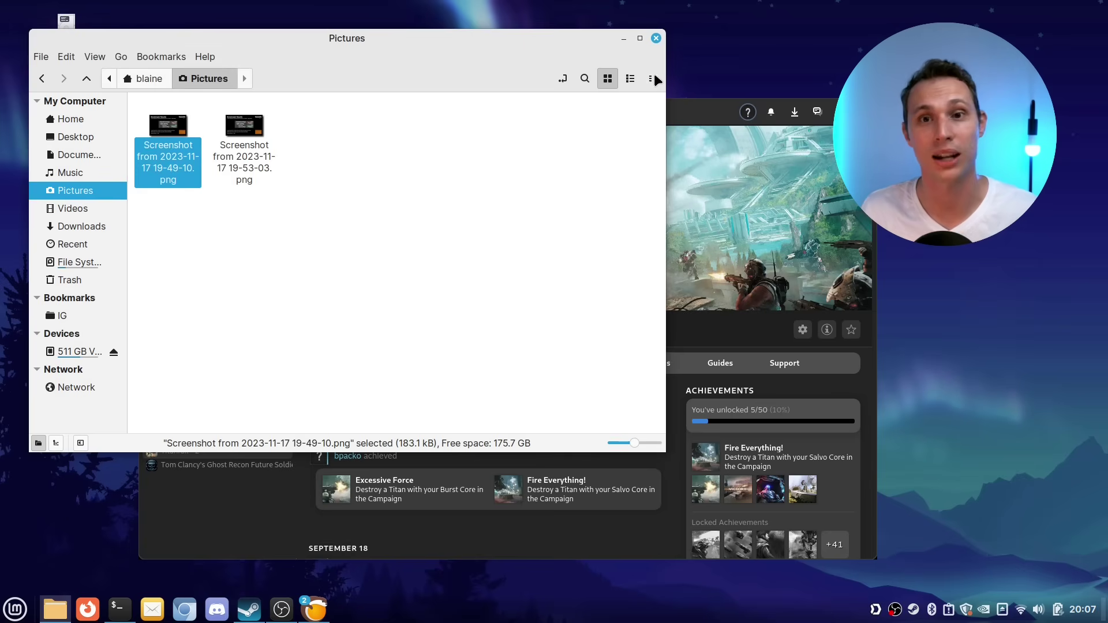
pyautogui.click(655, 38)
pyautogui.press('super')
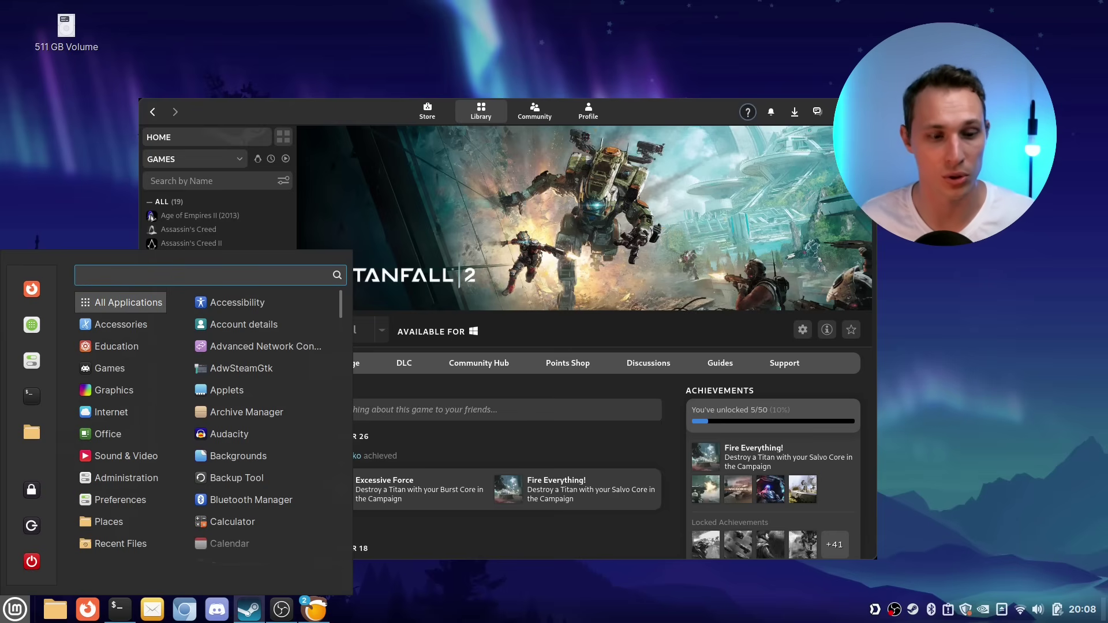
pyautogui.write('gree')
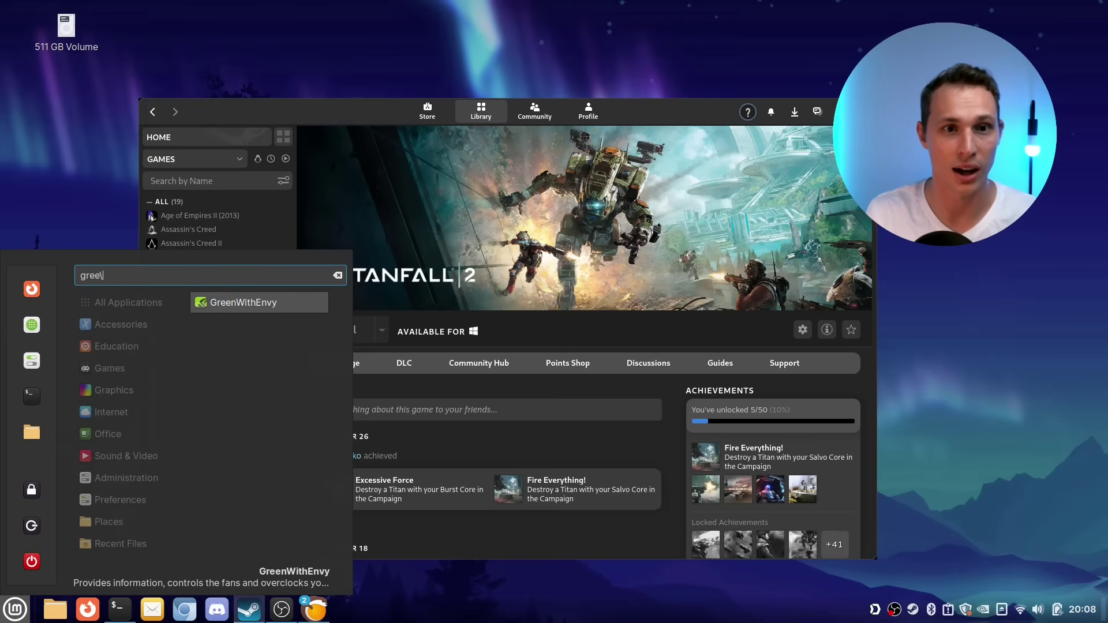
pyautogui.press('Return')
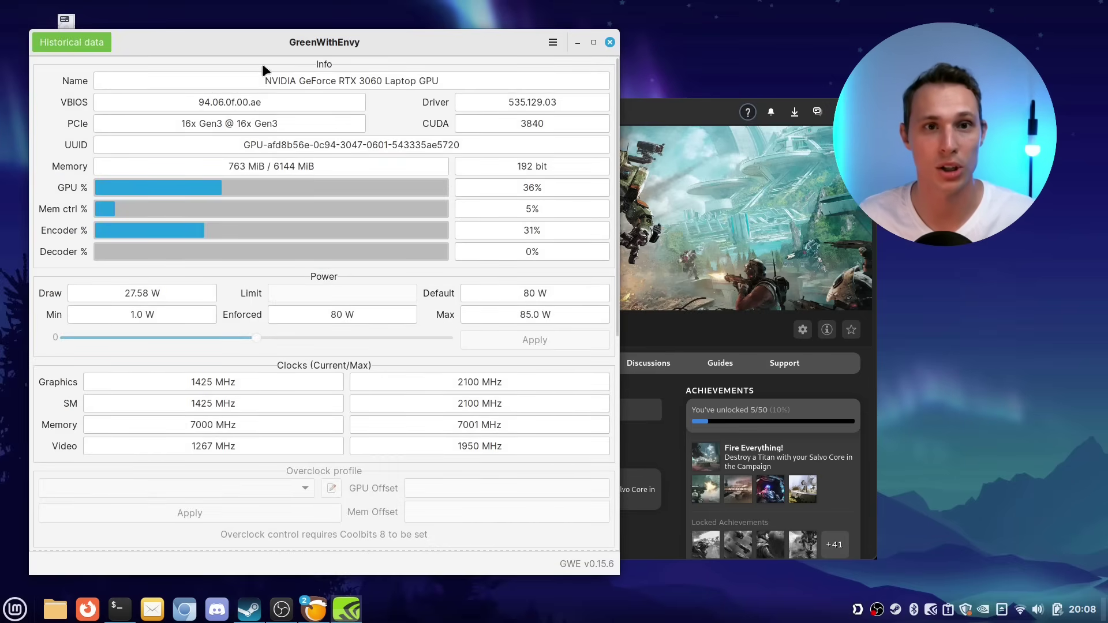
# - Review the RTX 3060 Laptop GPU readings: 25% load, 27.34 W, clocks and temperatures
pyautogui.moveTo(254, 51); pyautogui.dragTo(338, 51)
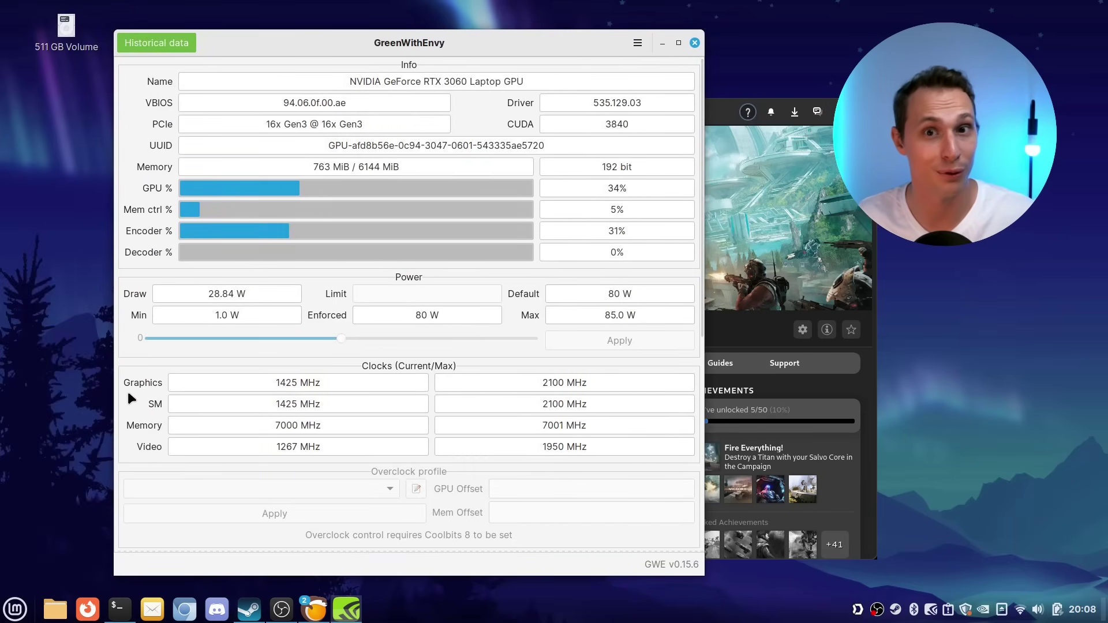
pyautogui.scroll(-1, 135, 386)
pyautogui.scroll(-1, 150, 363)
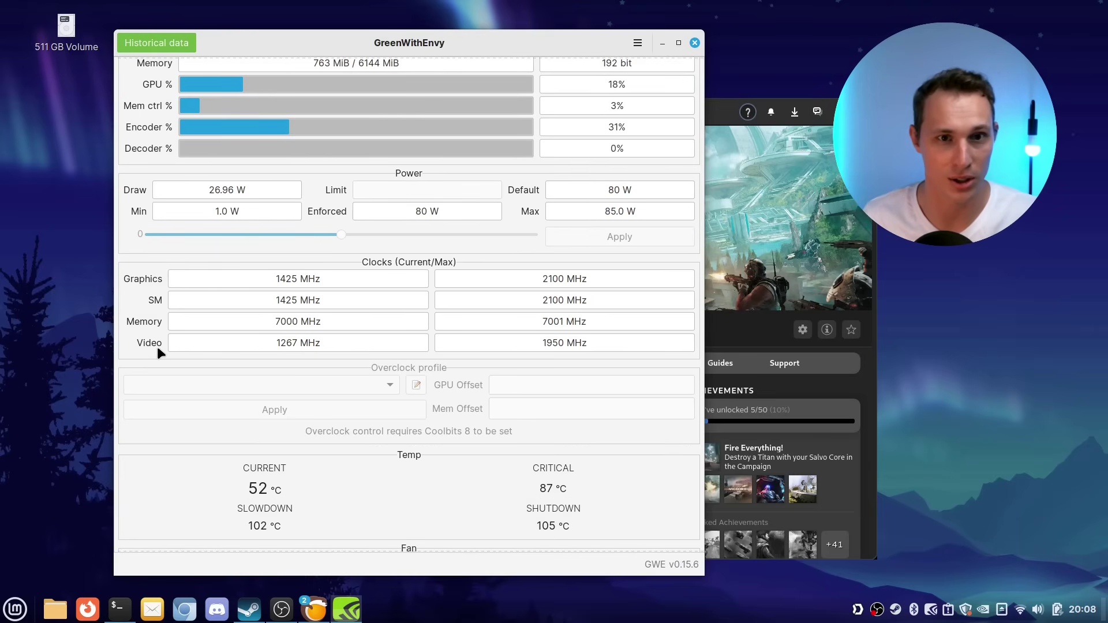
pyautogui.scroll(-2, 155, 339)
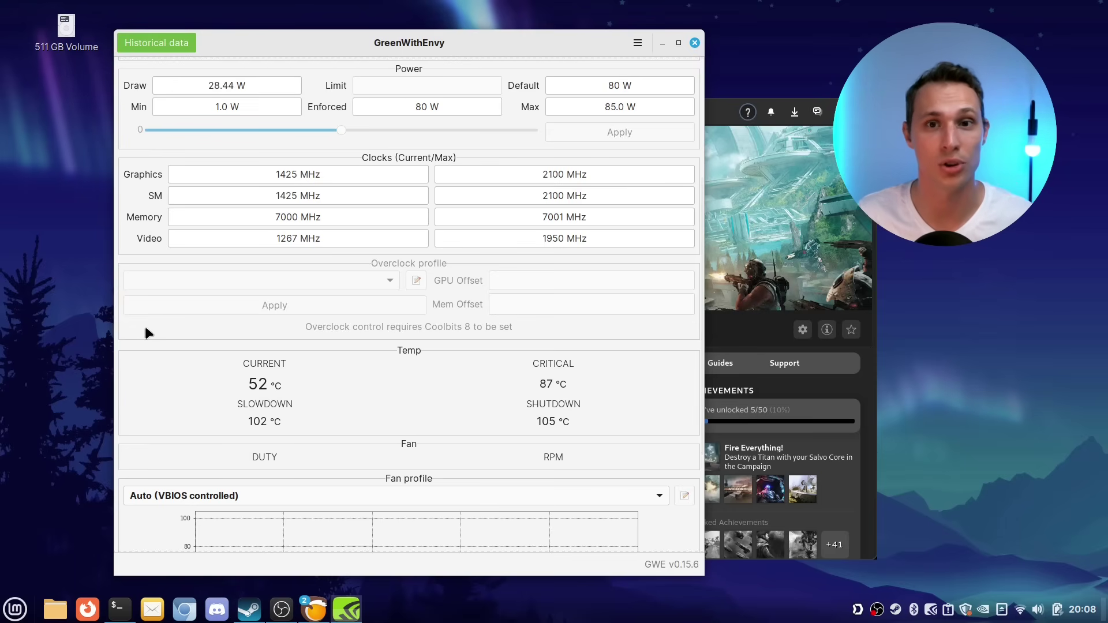
pyautogui.scroll(3, 155, 324)
pyautogui.scroll(1, 156, 327)
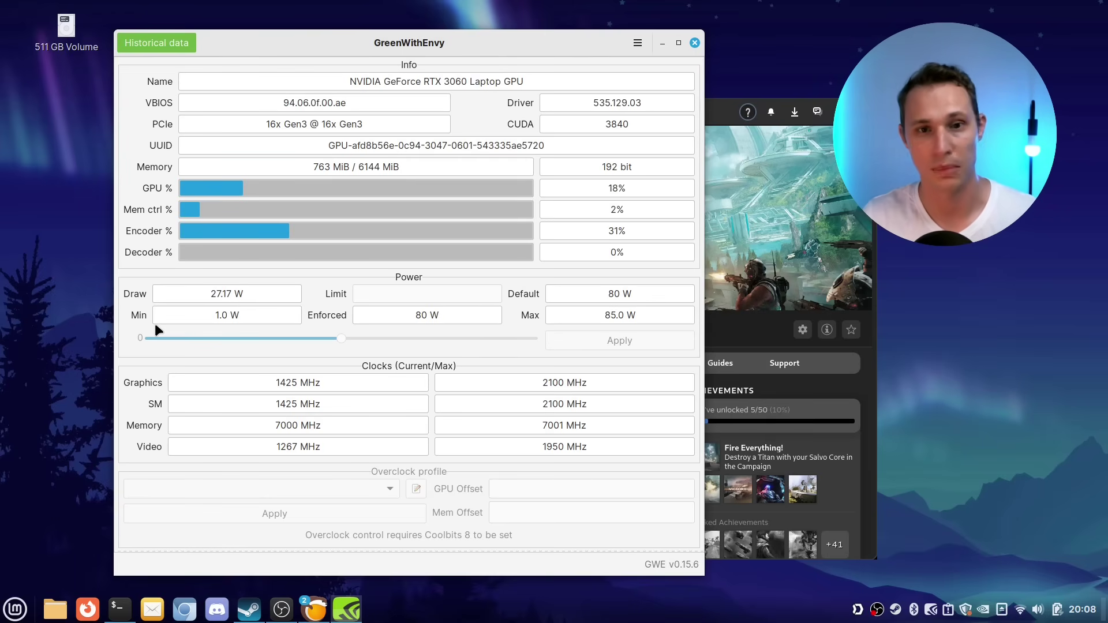
pyautogui.scroll(-4, 127, 323)
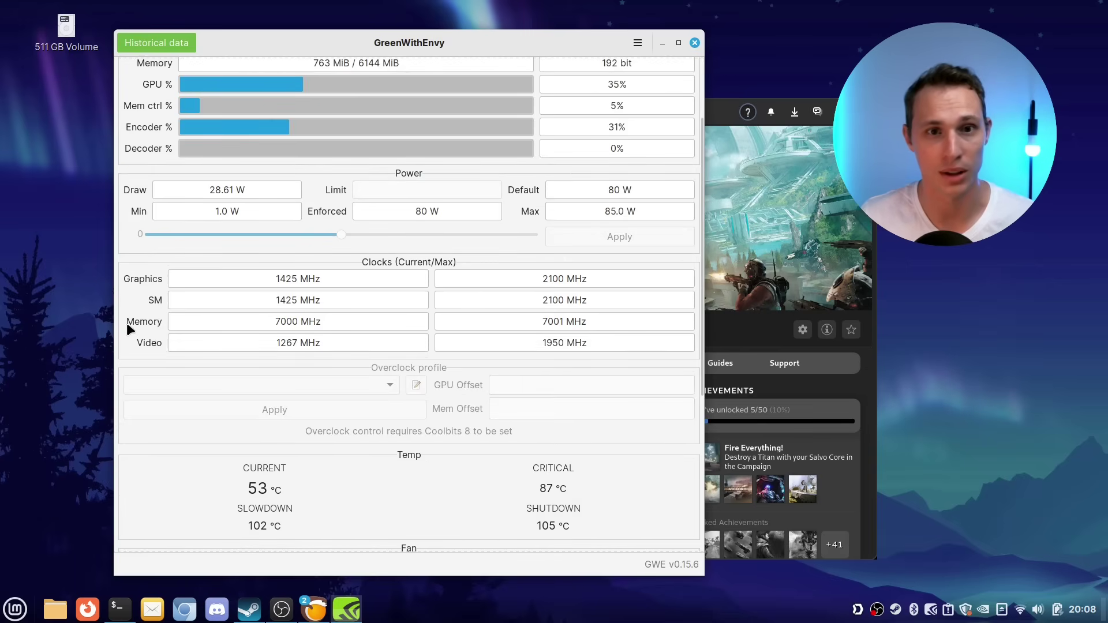
pyautogui.scroll(4, 143, 303)
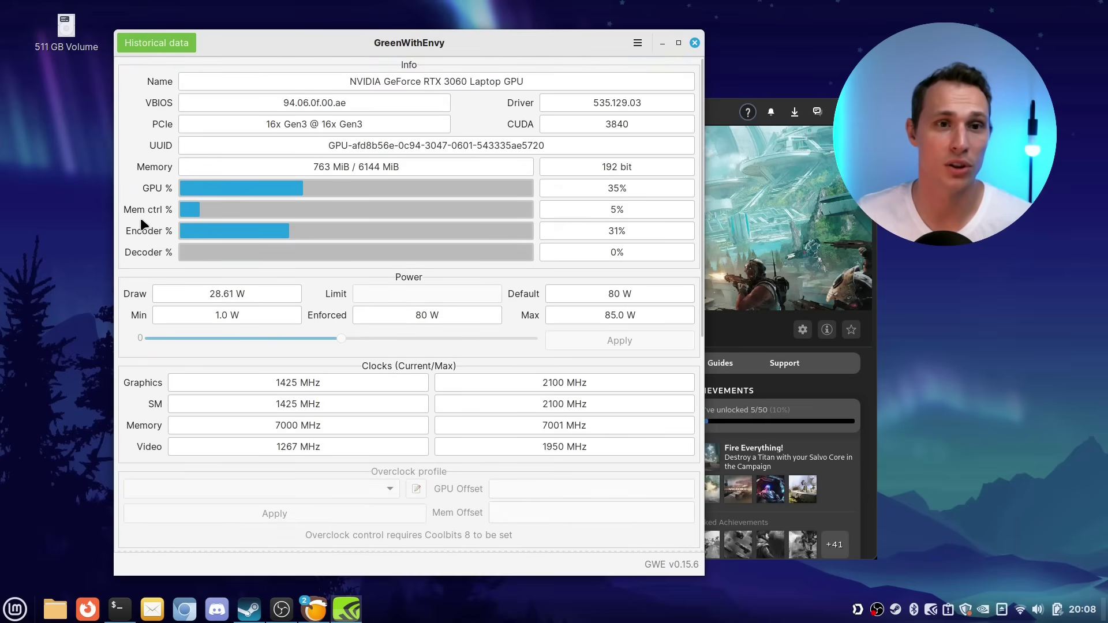
pyautogui.moveTo(150, 234)
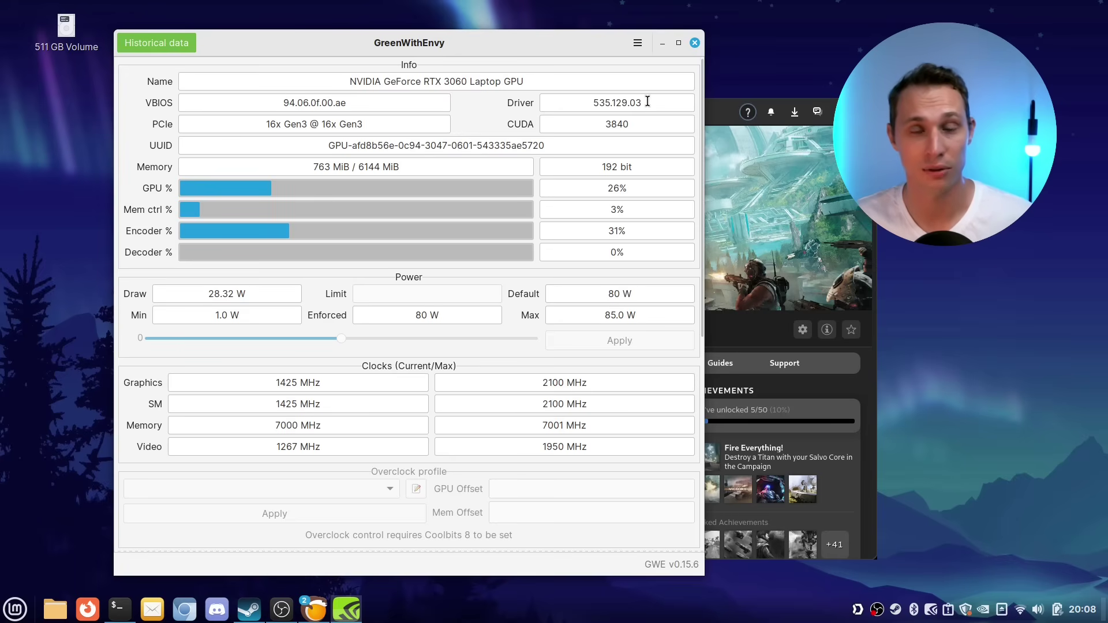
pyautogui.scroll(-10, 375, 209)
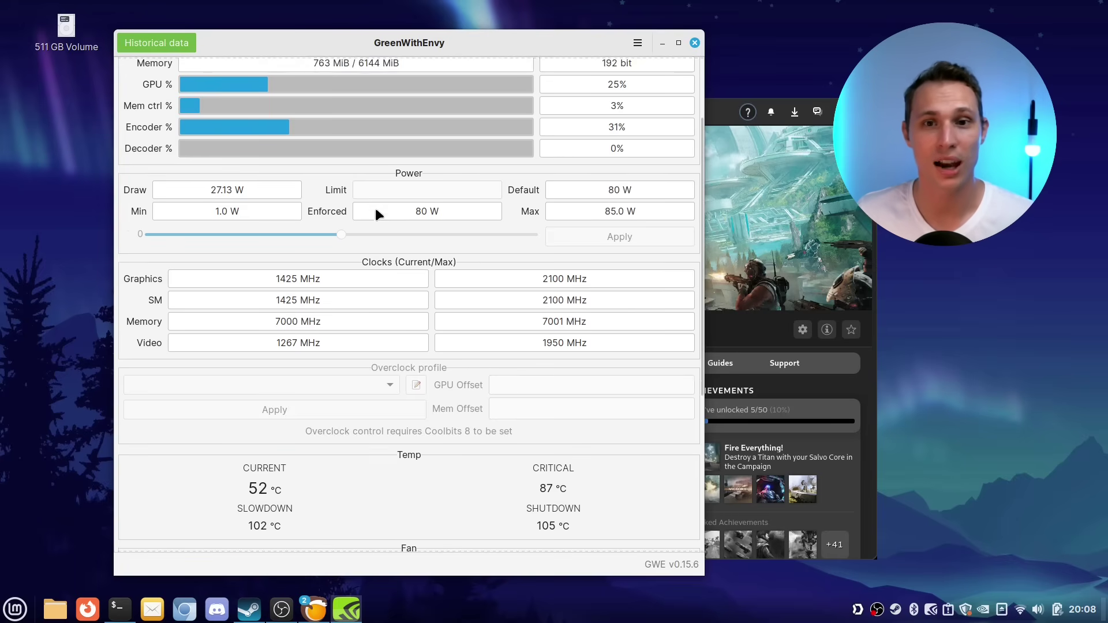
pyautogui.scroll(9, 179, 231)
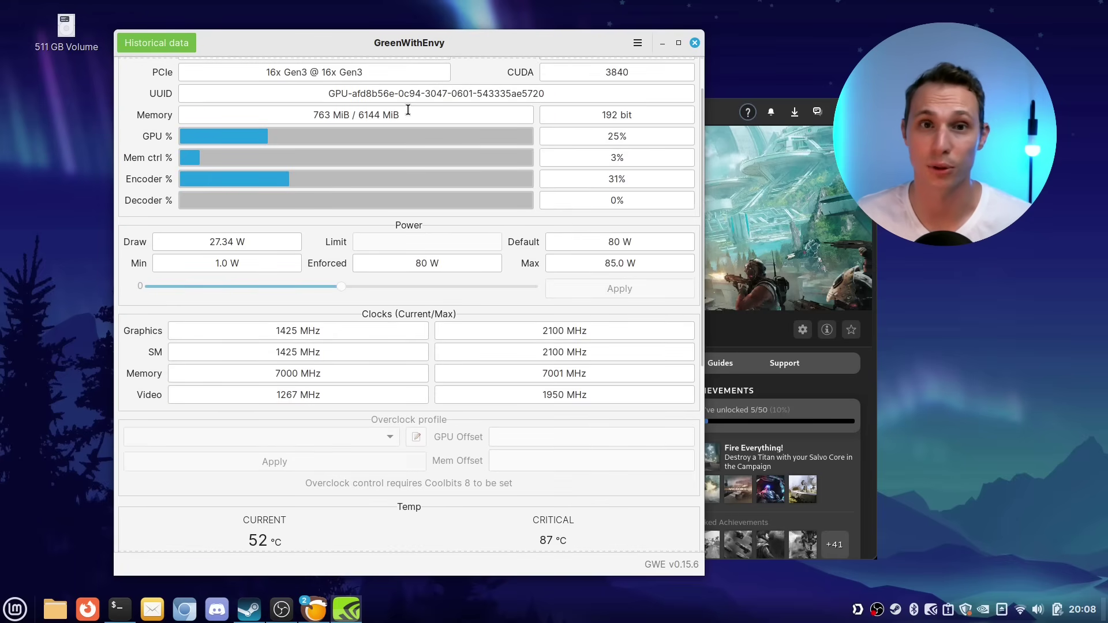
pyautogui.scroll(2, 502, 78)
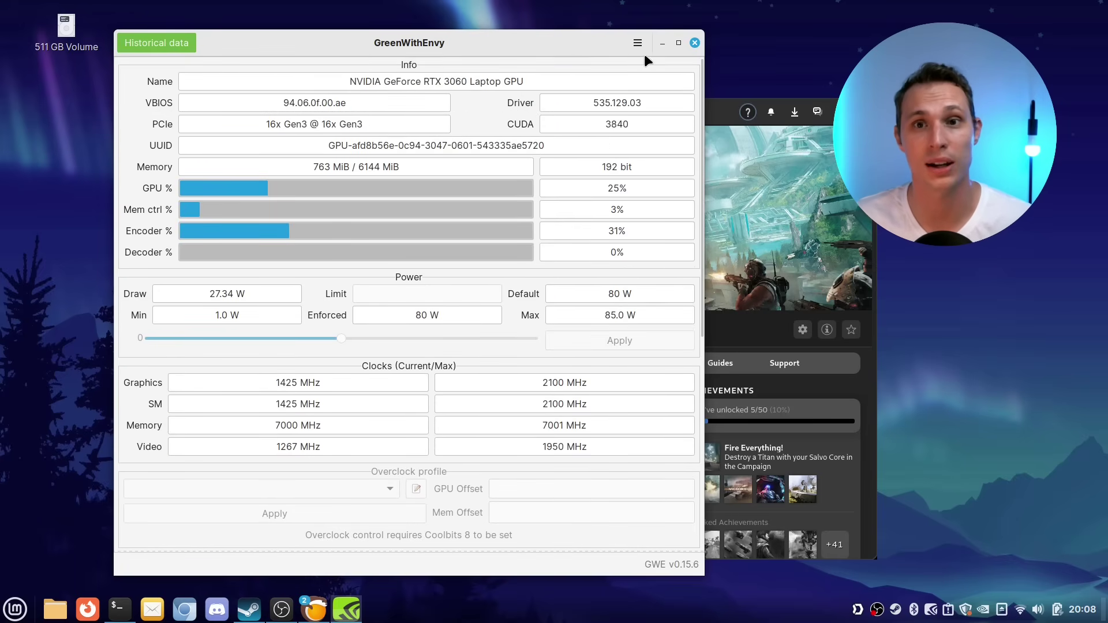
# - Close GreenWithEnvy and launch Slimbook Battery by searching 'slim' in the Mint menu
pyautogui.click(695, 44)
pyautogui.click(4, 607)
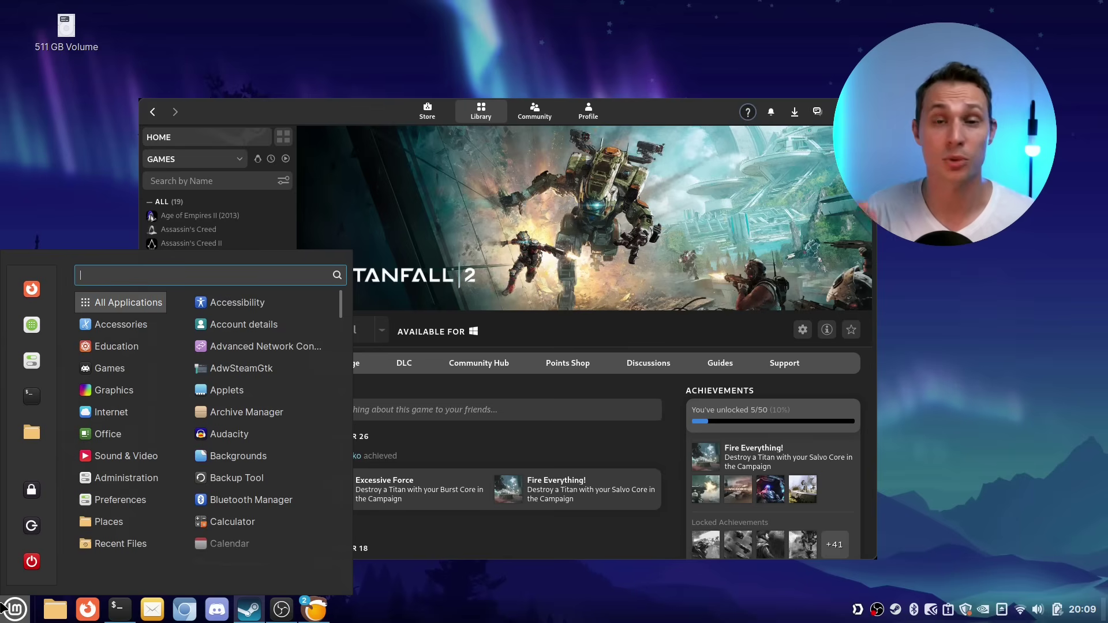
pyautogui.write('slim')
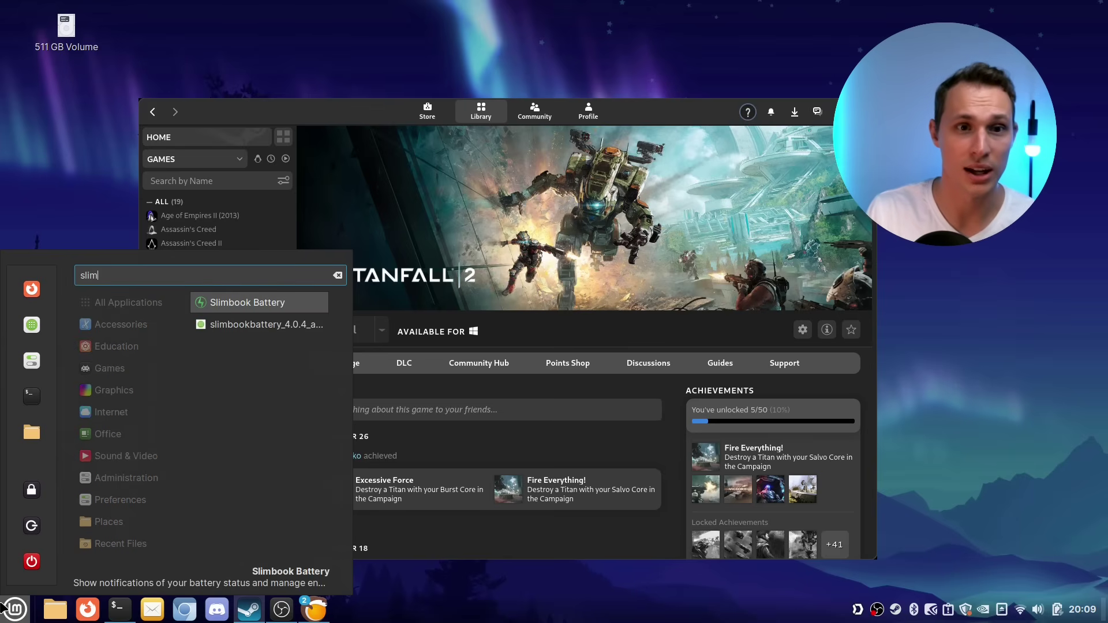
pyautogui.press('Return')
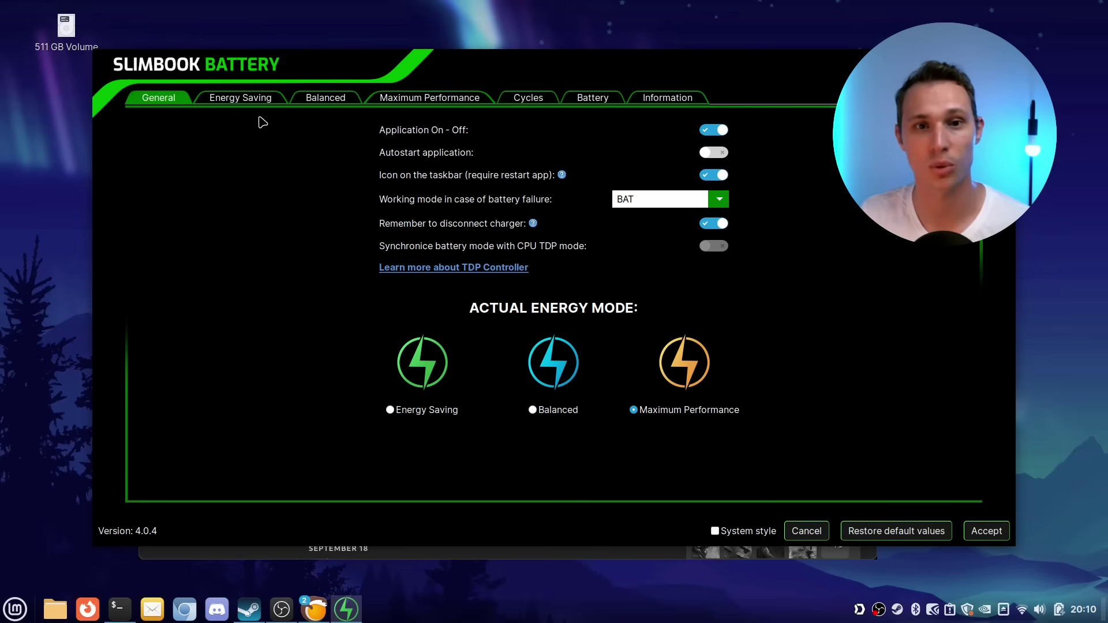
# - Review the Energy Saving, Balanced and Maximum Performance power profiles
pyautogui.click(252, 99)
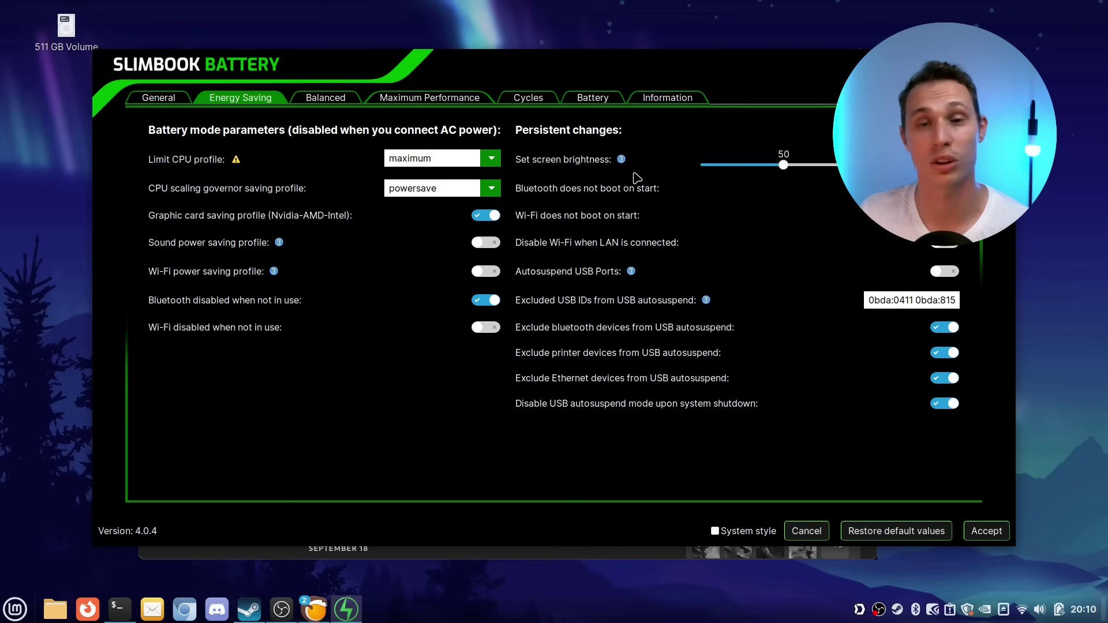
pyautogui.click(324, 98)
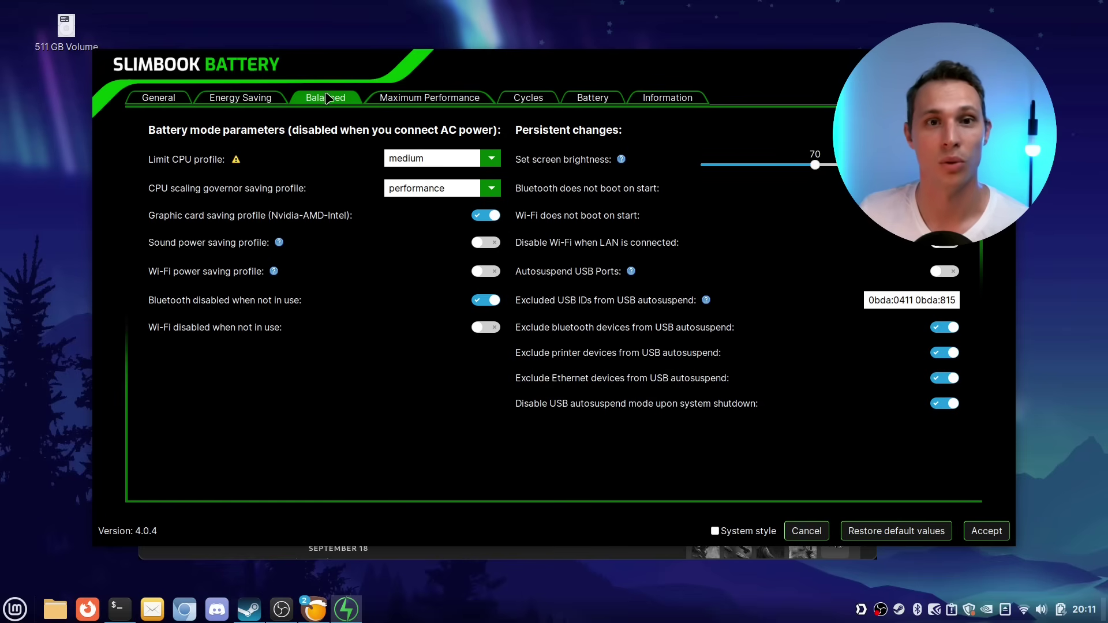
pyautogui.click(385, 101)
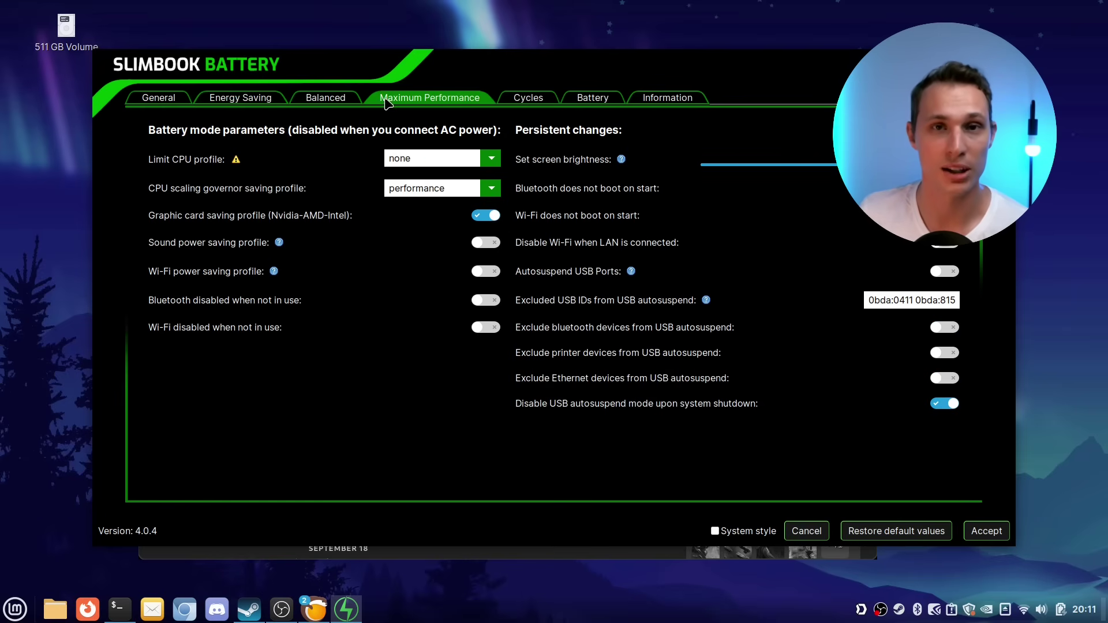
# - Check the charge-cycle alerts, battery details and information page, then close Slimbook Battery
pyautogui.click(524, 105)
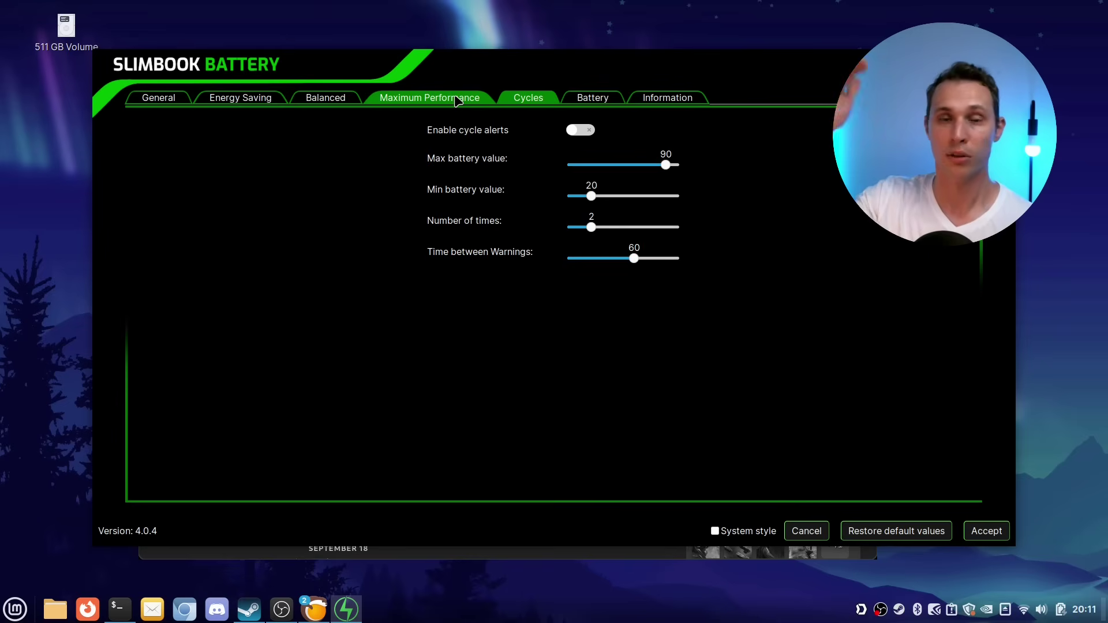
pyautogui.click(595, 102)
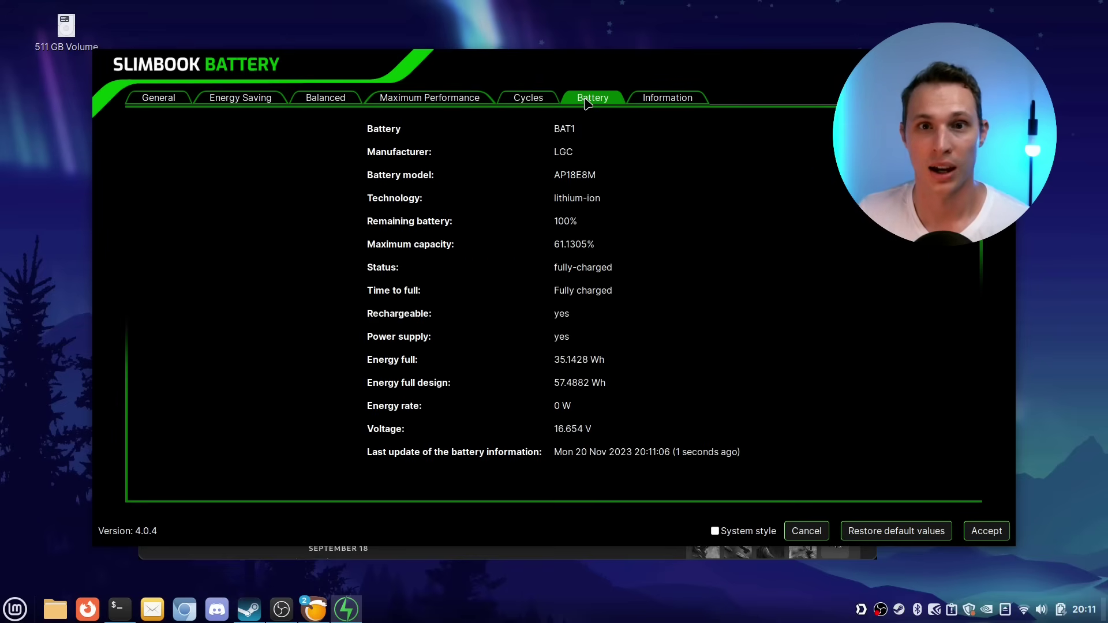
pyautogui.click(667, 100)
pyautogui.hotkey('alt', 'F4')
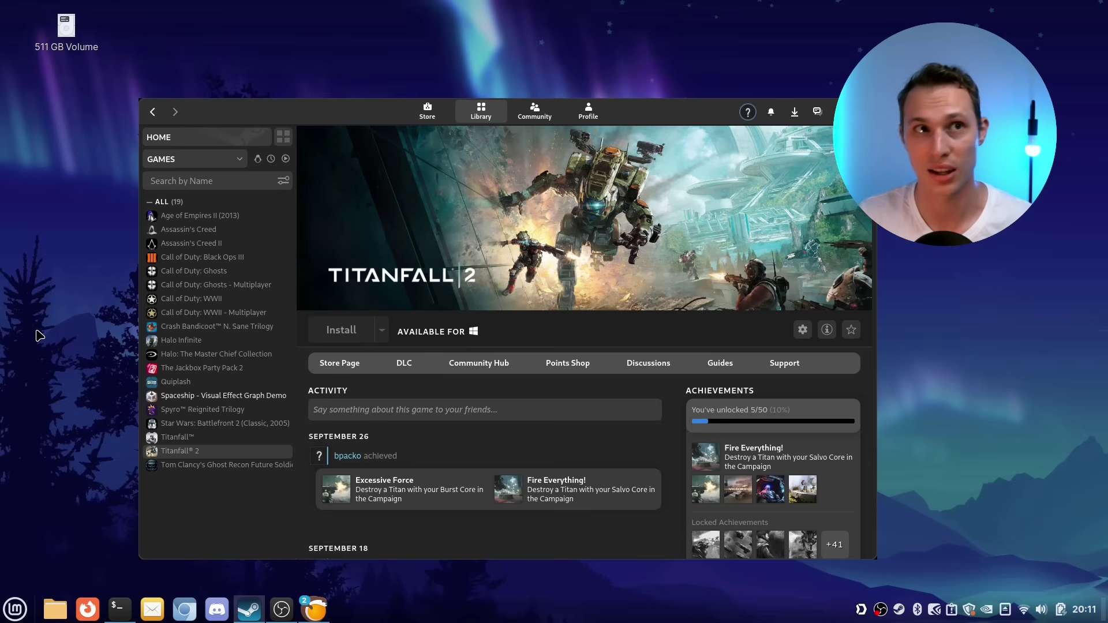
# - Select Halo: The Master Chief Collection in the Steam library list
pyautogui.click(213, 353)
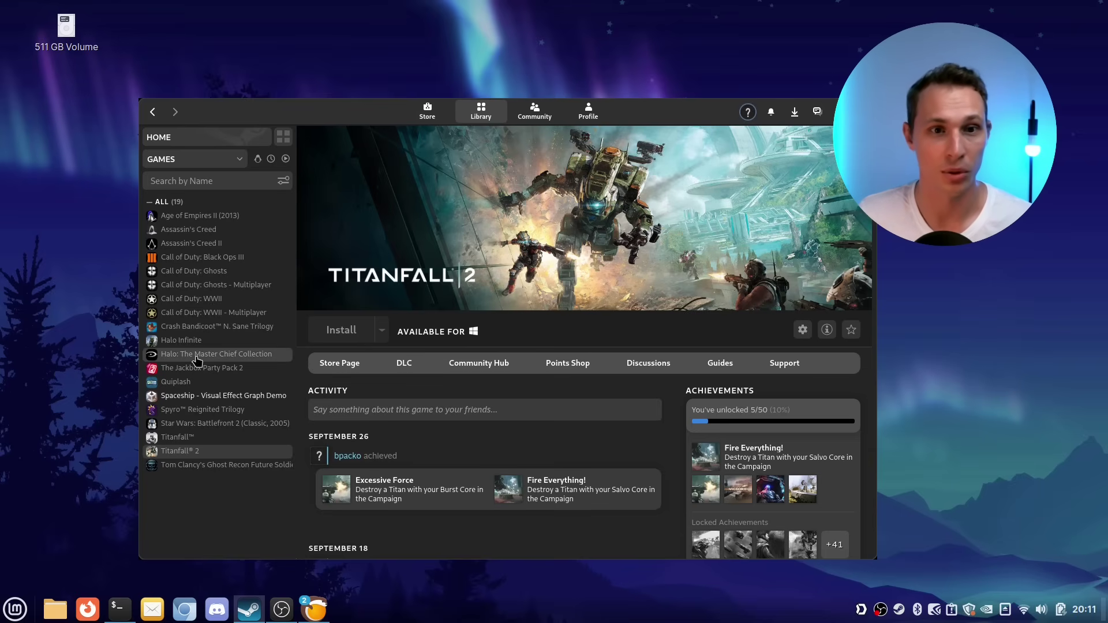